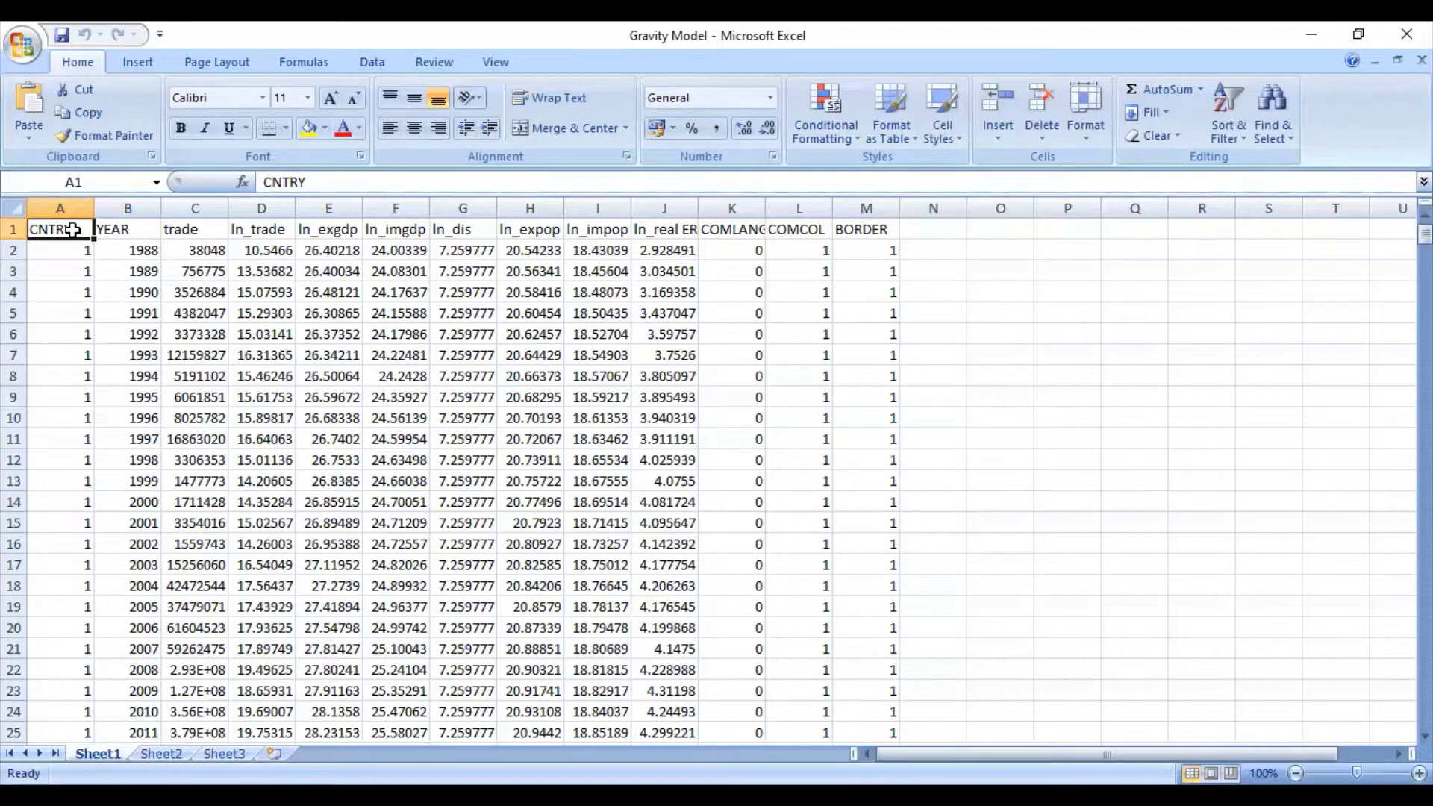
Switch to EViews and open the Gravity Model Excel file from the Desktop as a foreign data workfile.
left_click(932, 248)
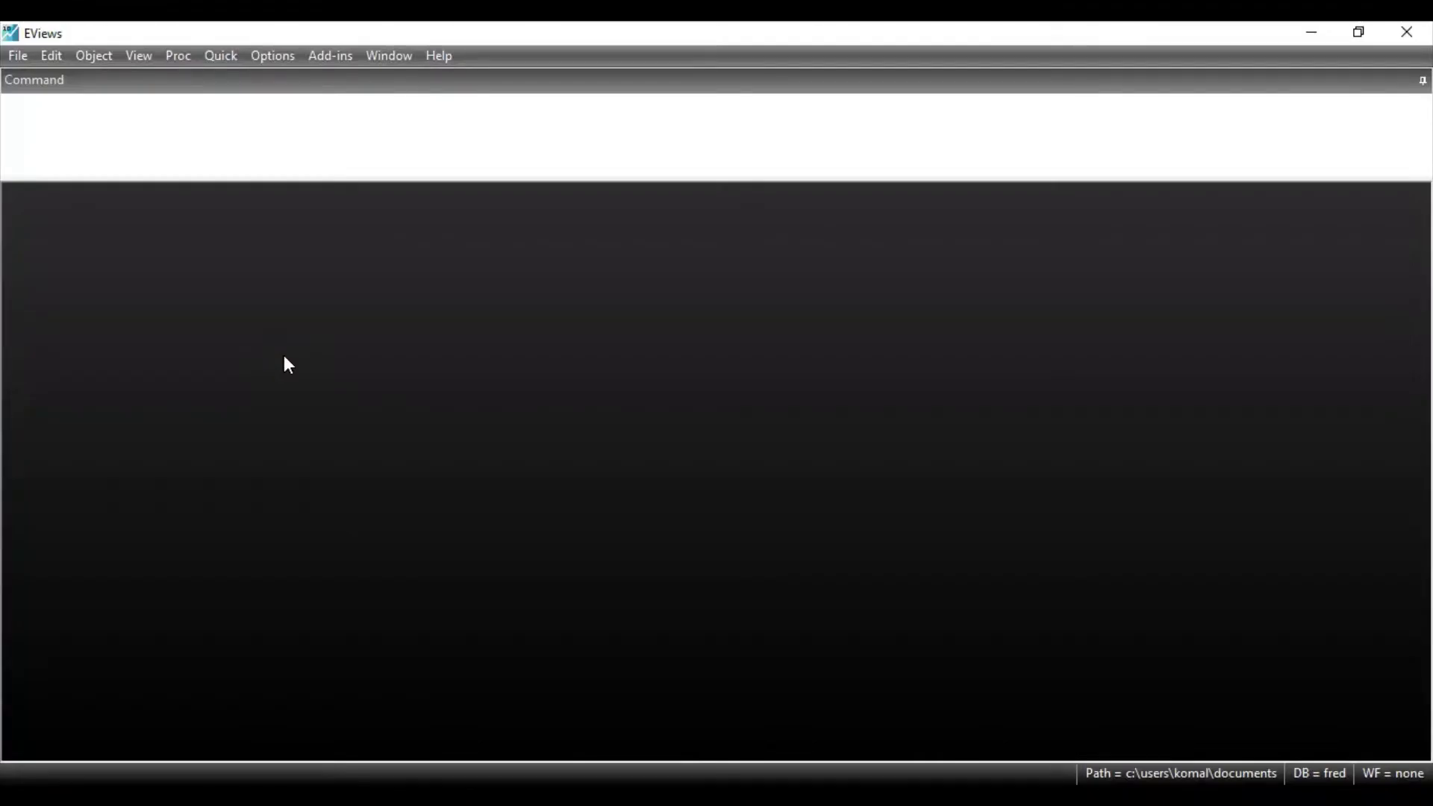
left_click(15, 56)
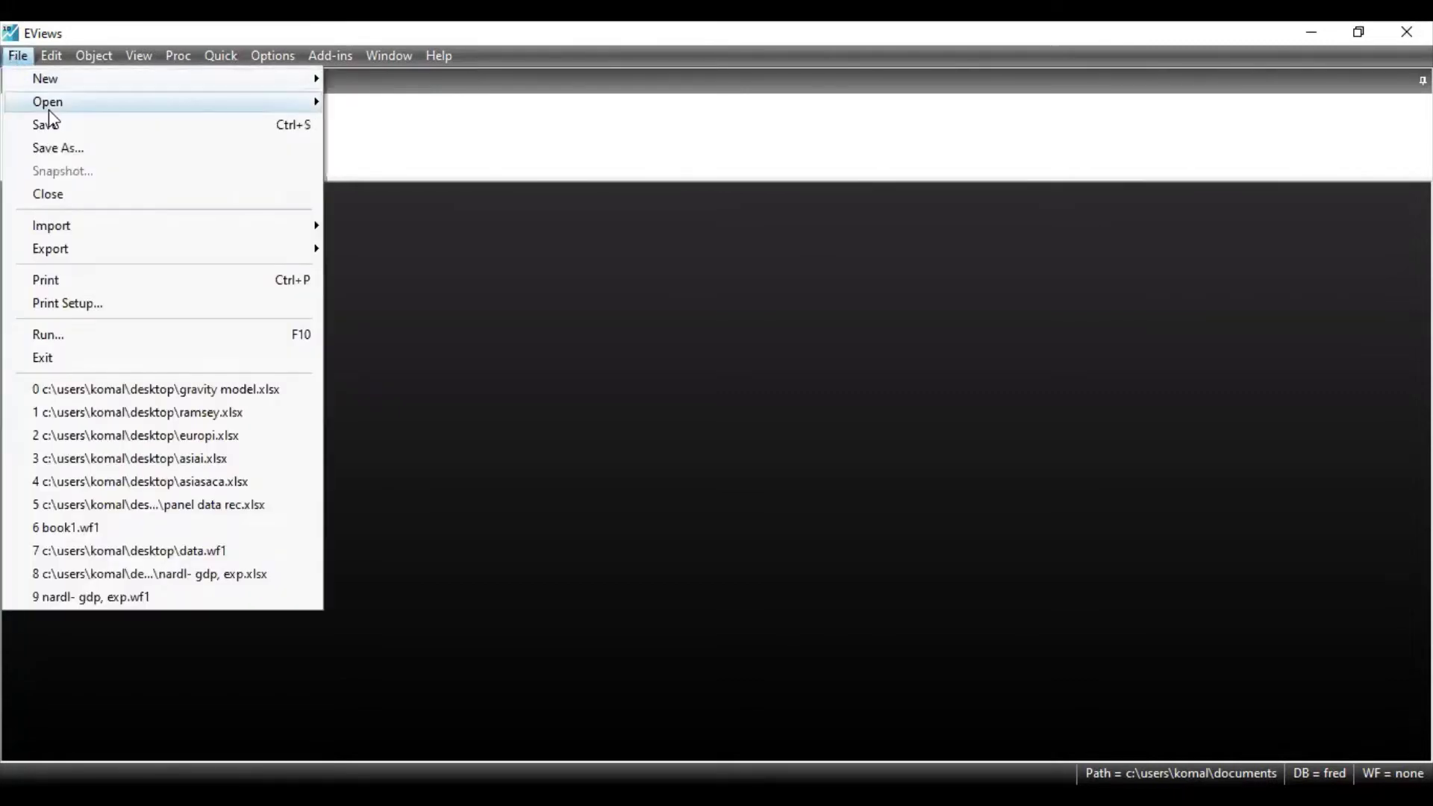
mouse_move(57, 113)
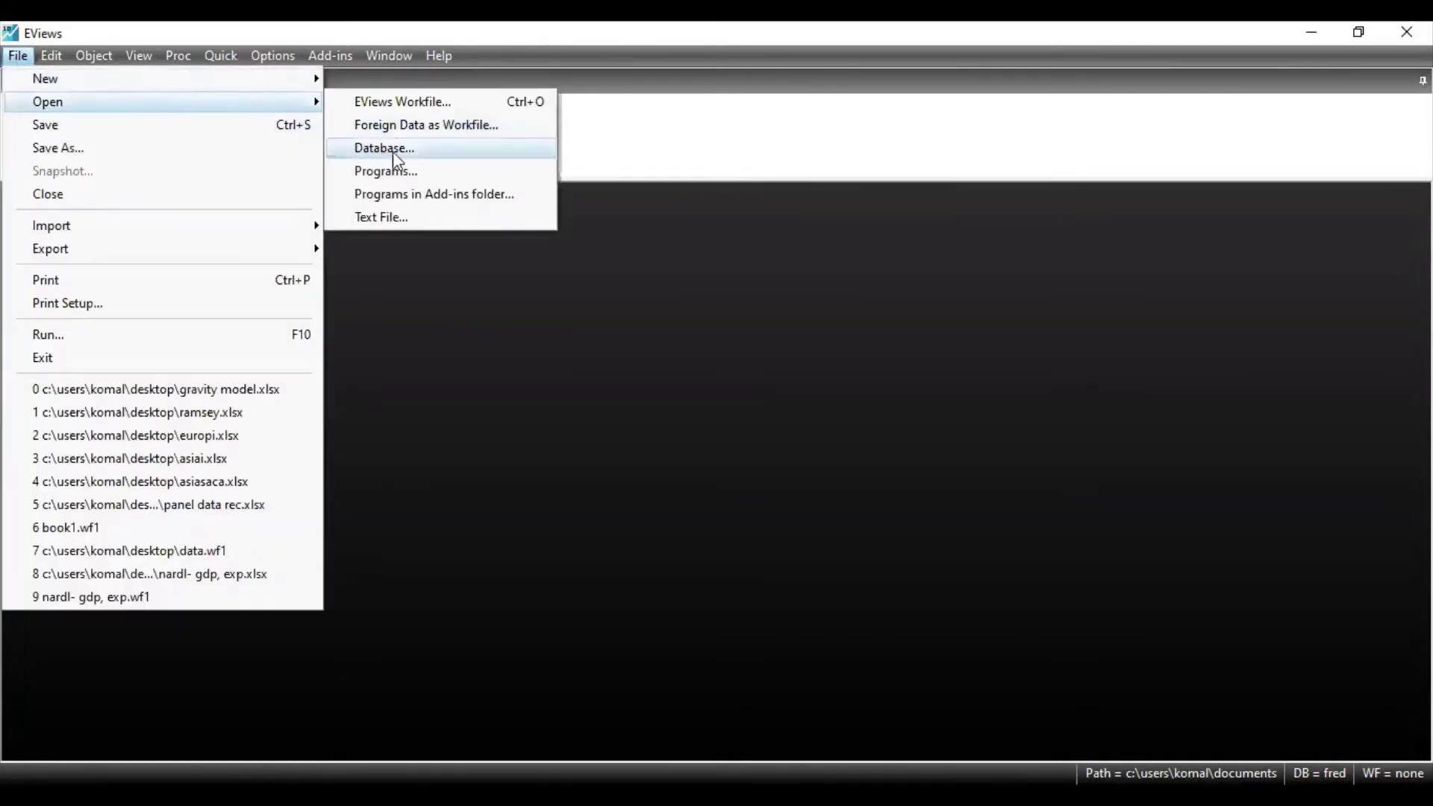
left_click(438, 129)
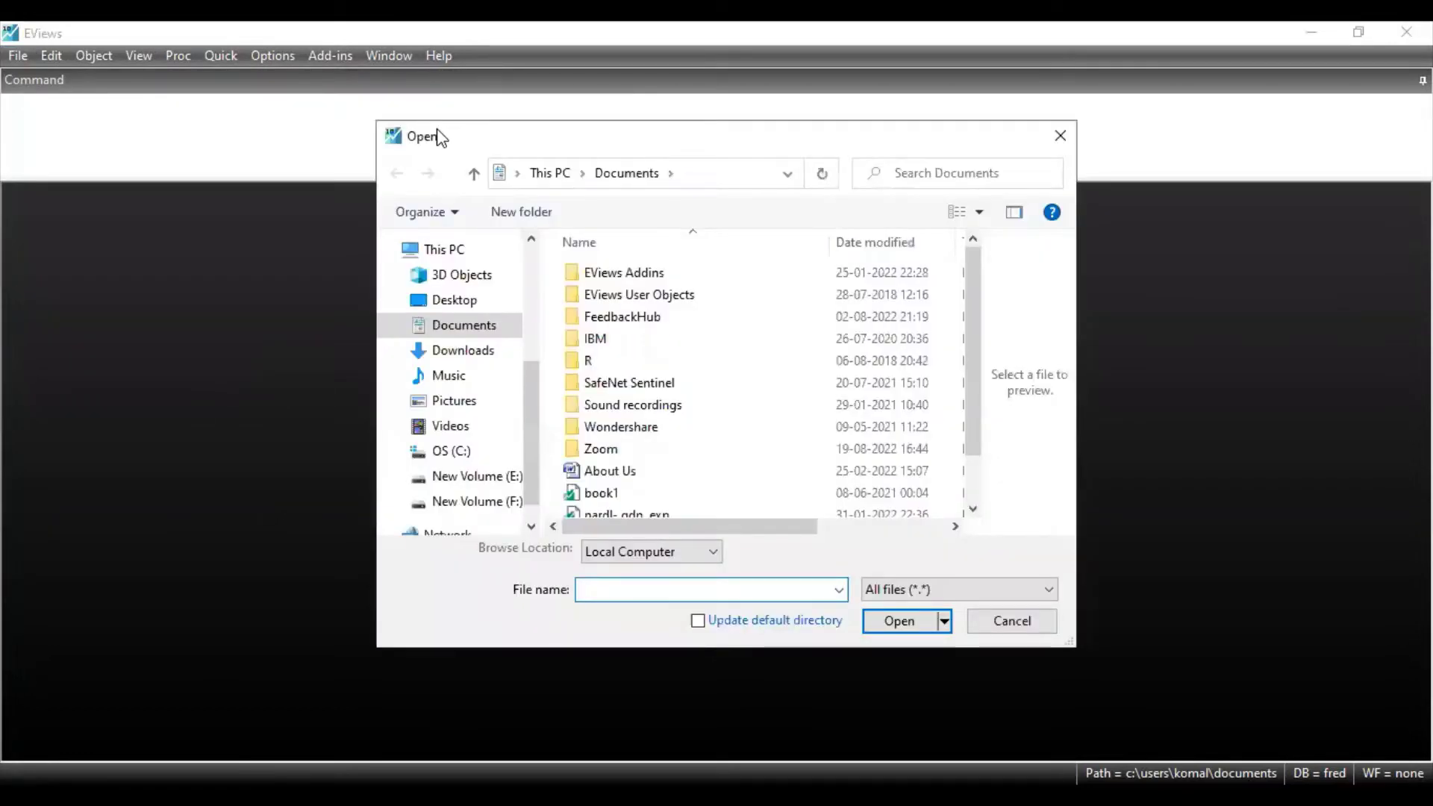
scroll(669, 426, "down", 1)
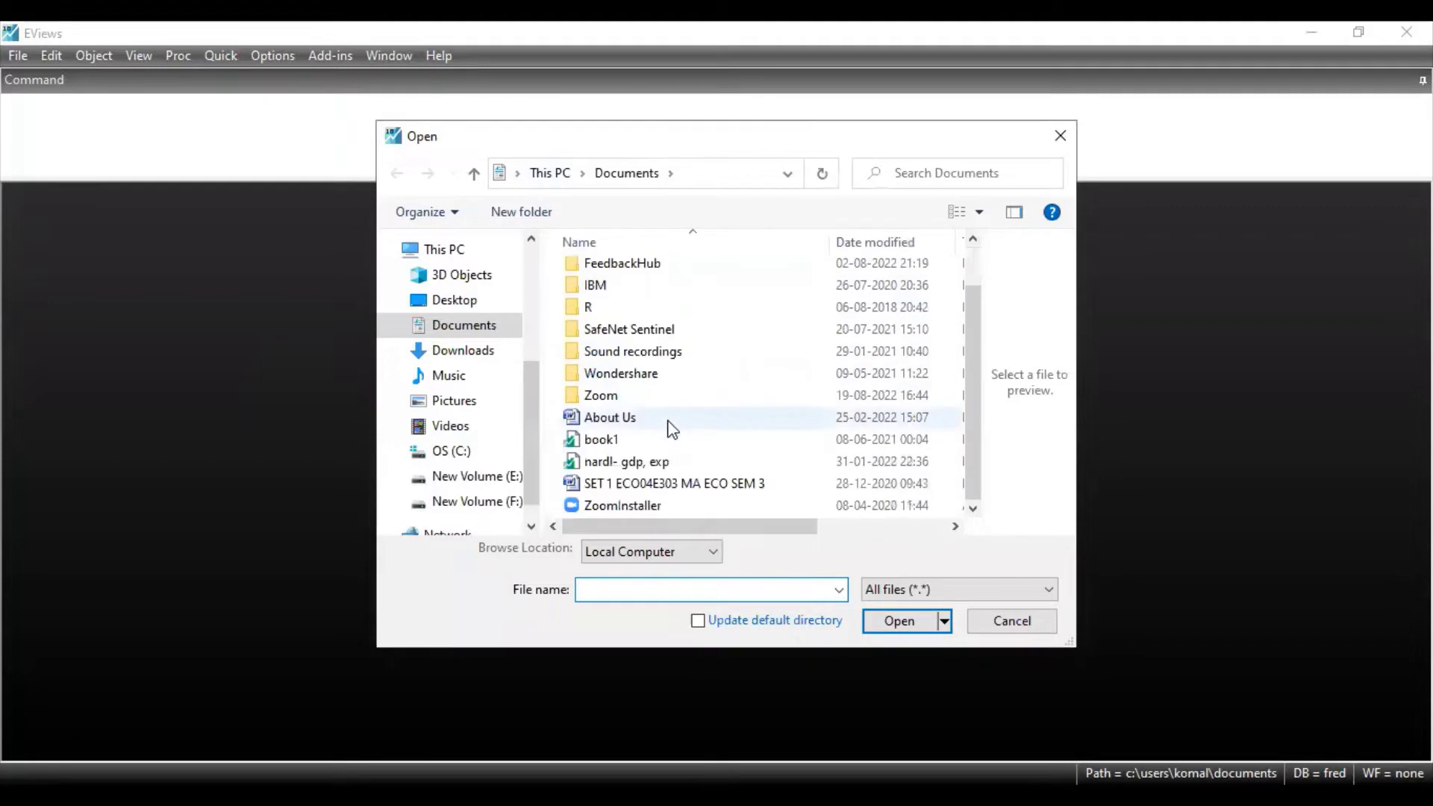
left_click(481, 300)
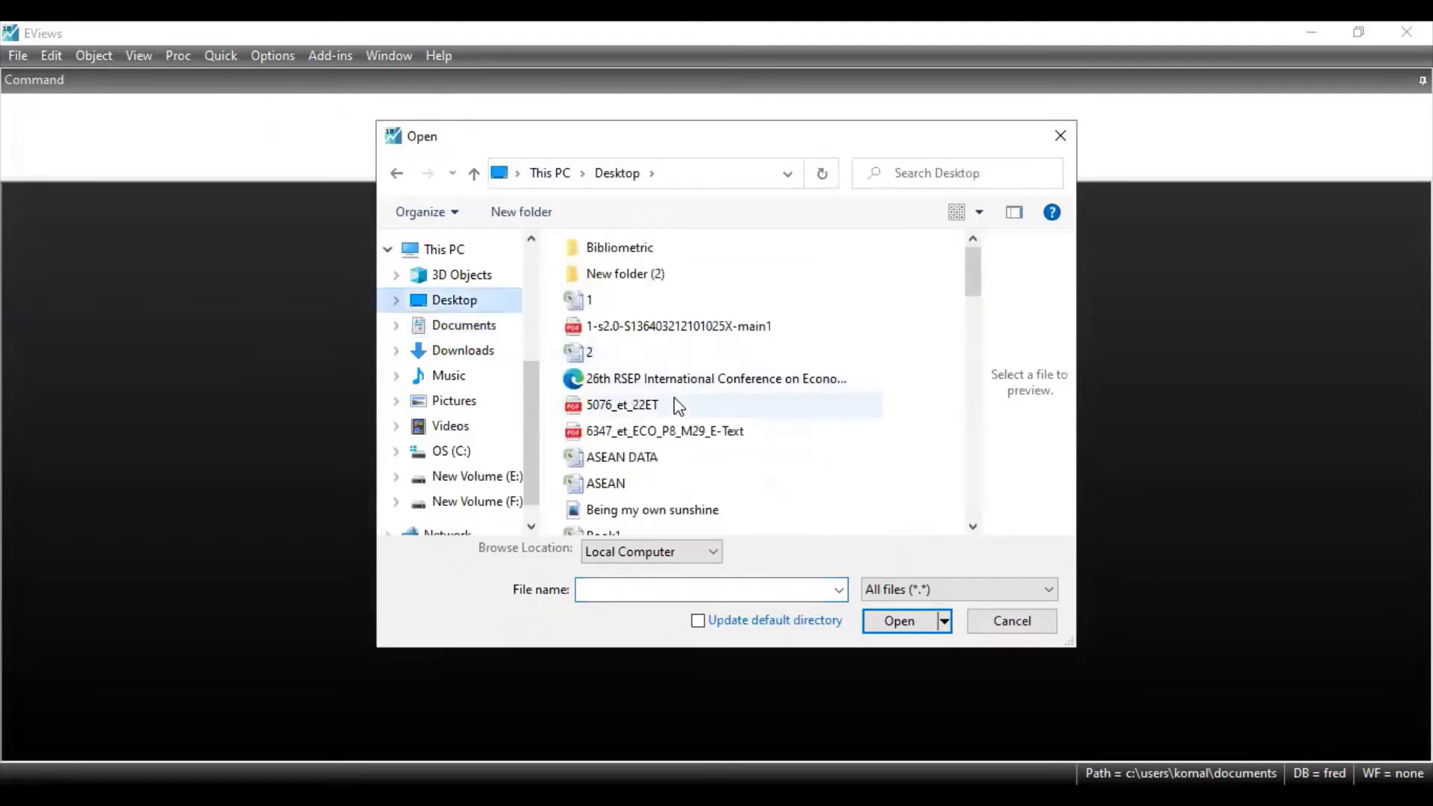
scroll(679, 403, "down", 2)
scroll(676, 412, "down", 3)
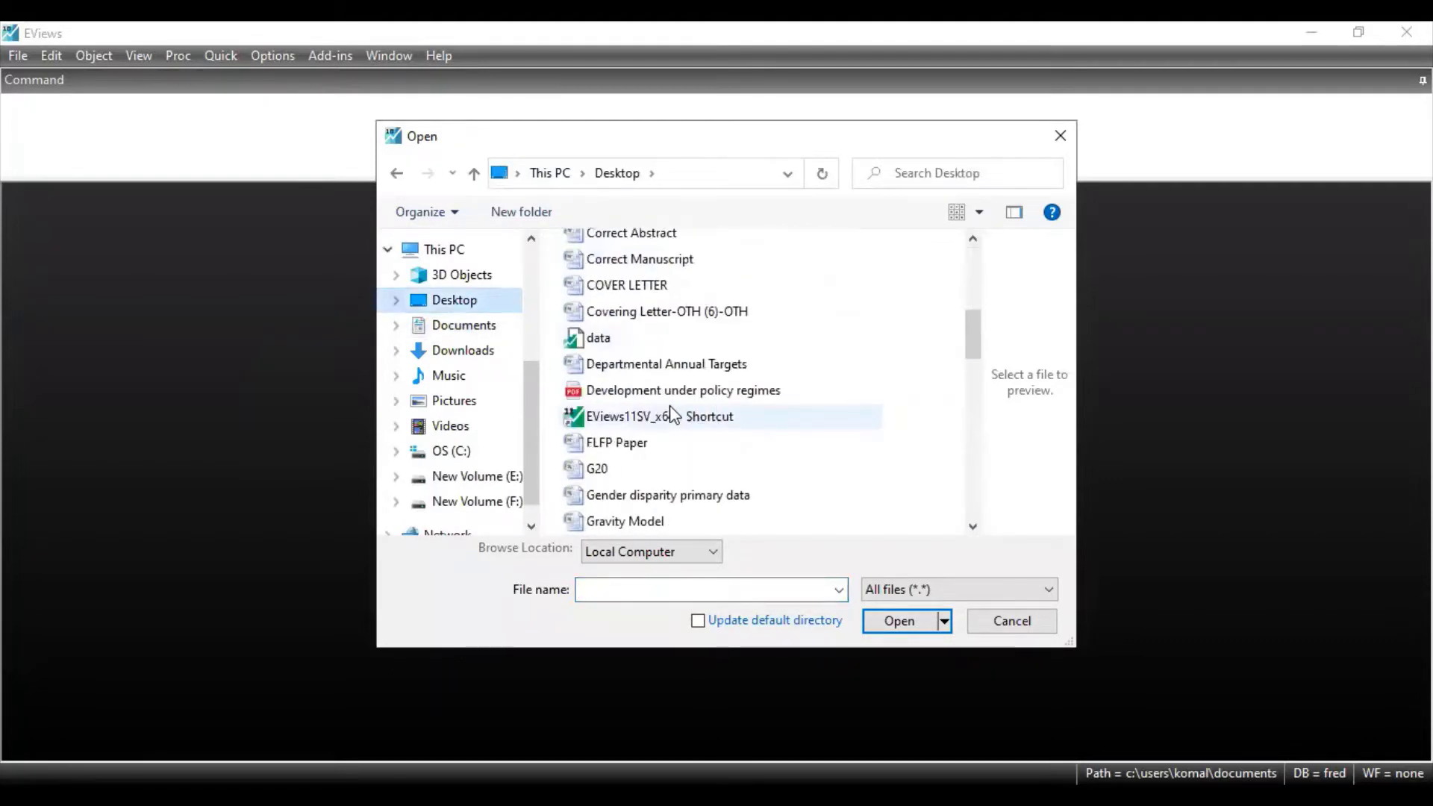
left_click(636, 522)
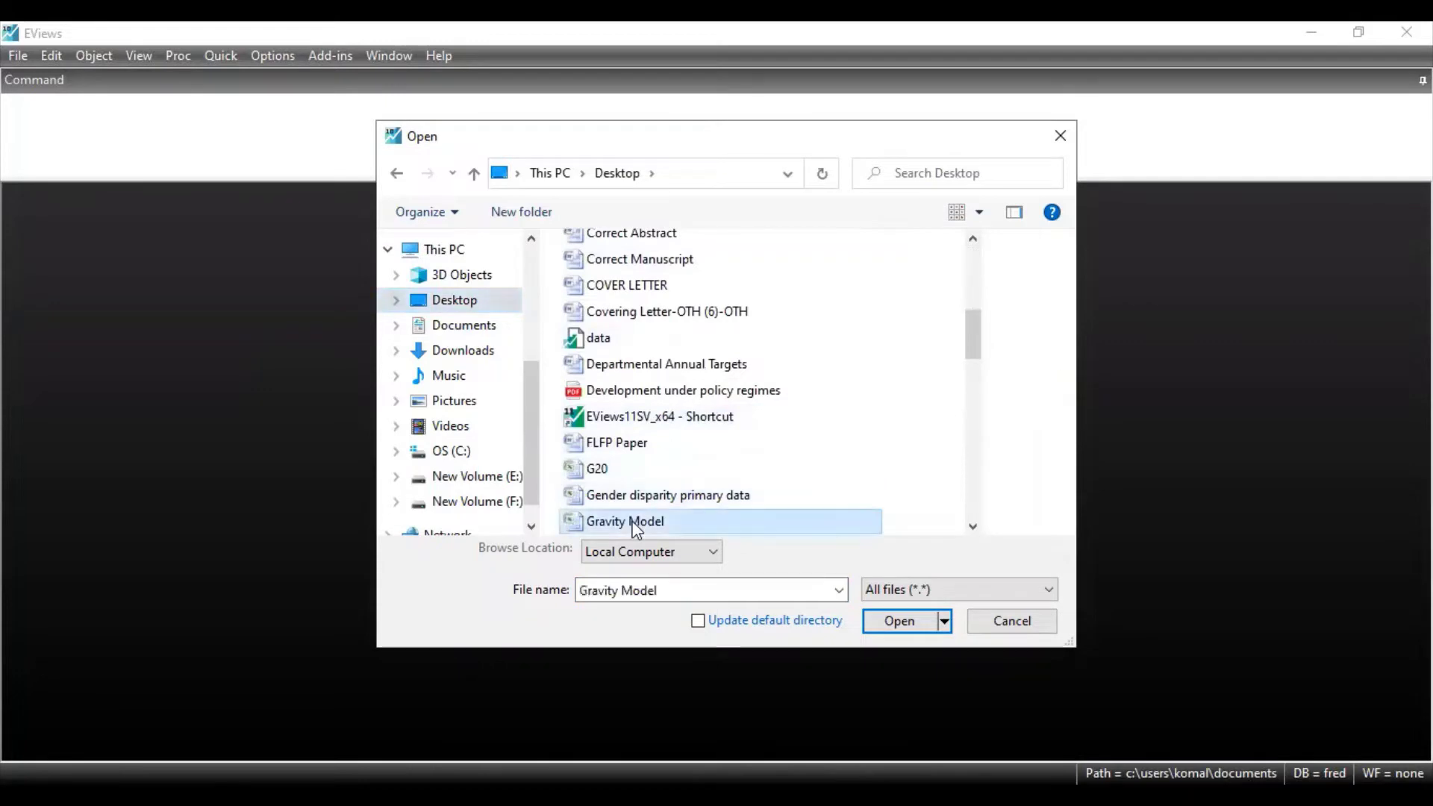
left_click(903, 630)
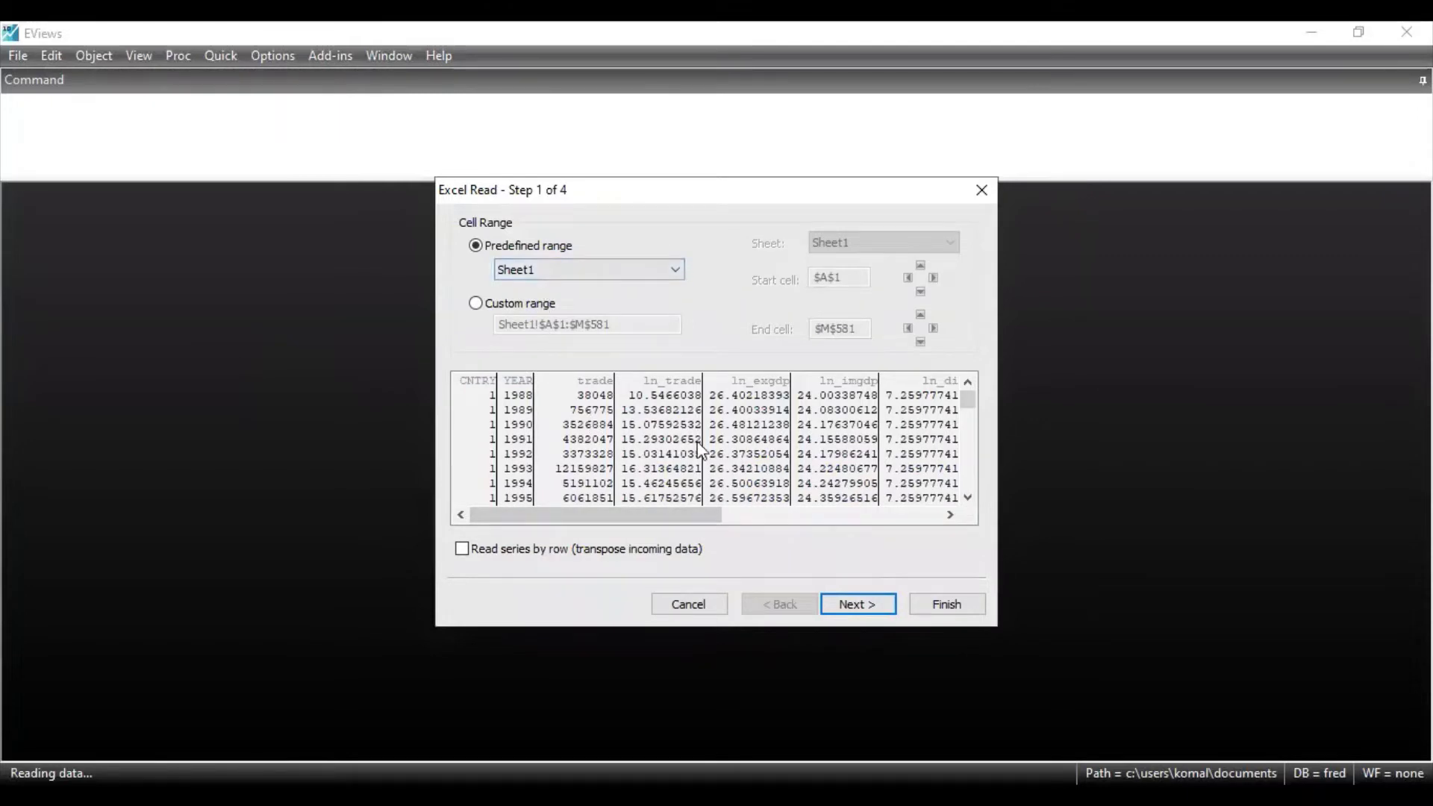
Accept the predefined Sheet1 range and one names-only header line for the Excel import.
left_click(648, 269)
left_click(647, 269)
left_click(849, 611)
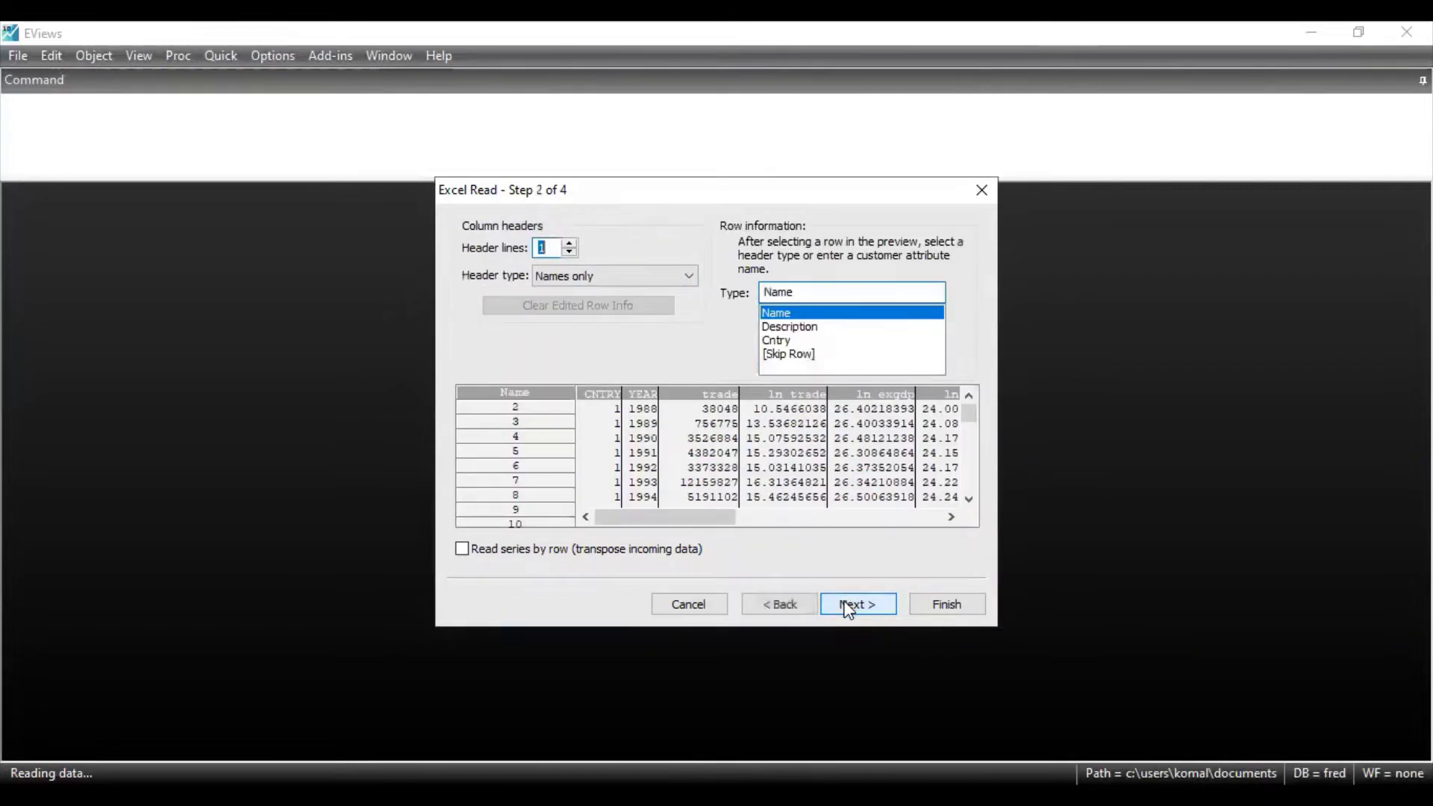
left_click(850, 610)
left_click(850, 611)
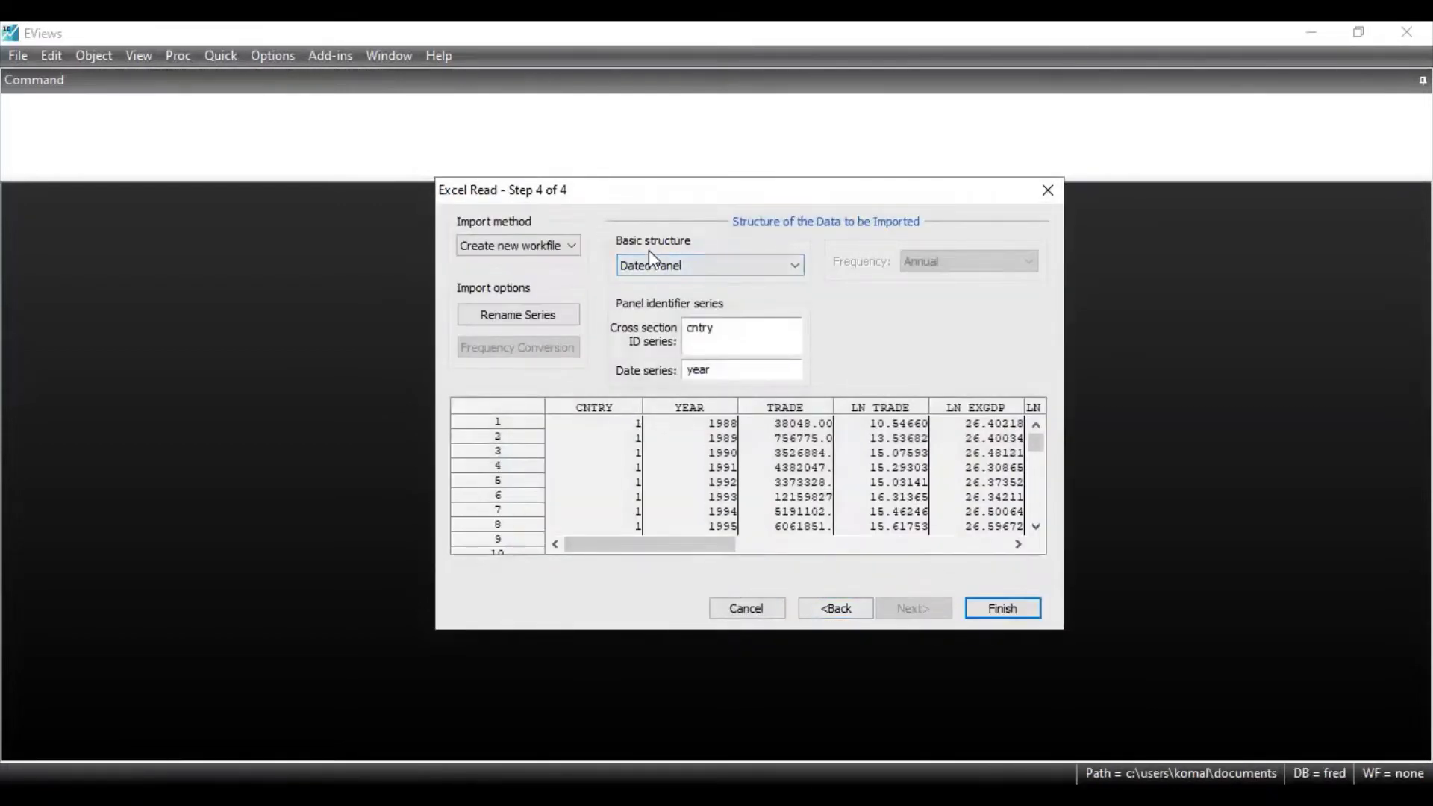
Finish the import as a Dated Panel with cntry as cross-section ID and year as date series.
left_click(660, 269)
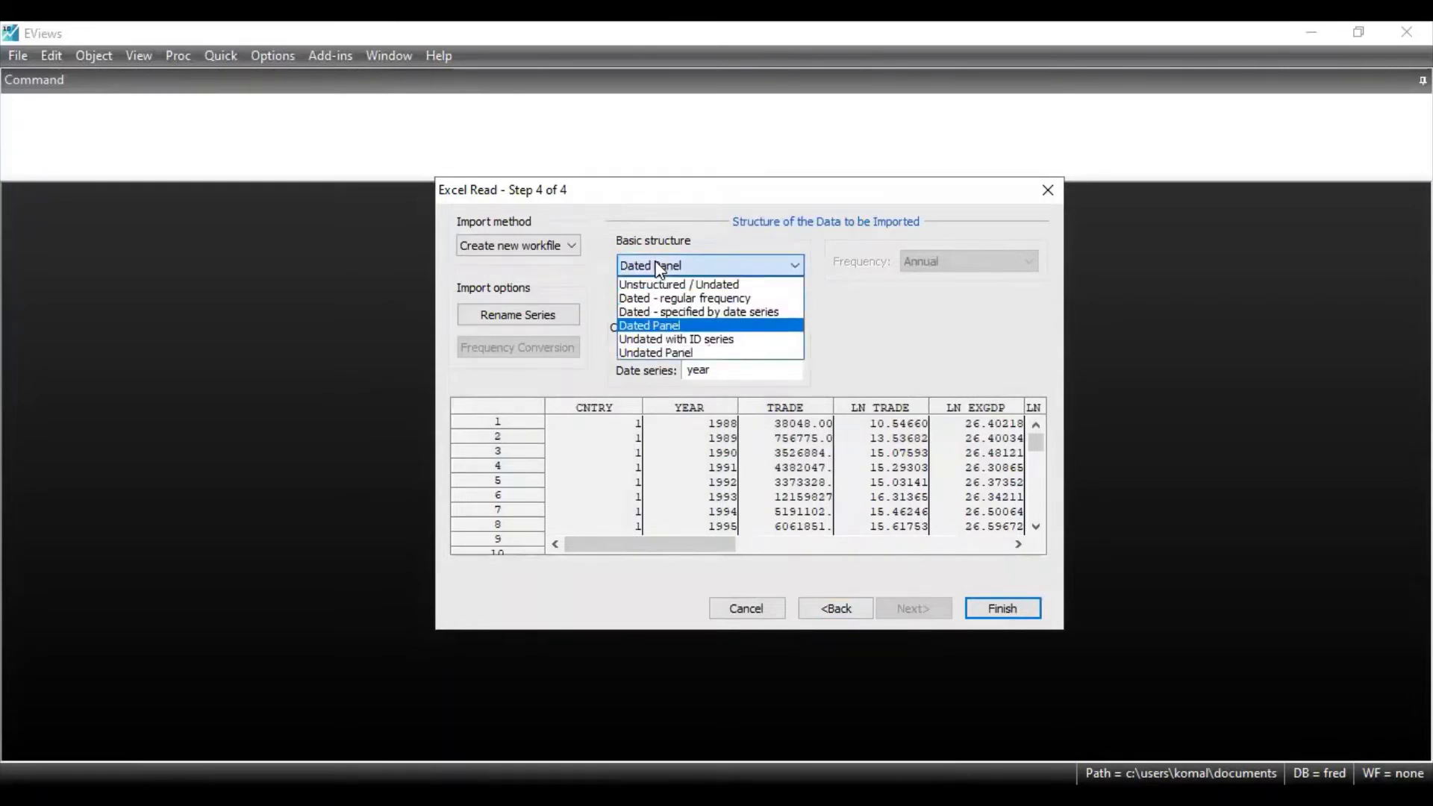
left_click(659, 269)
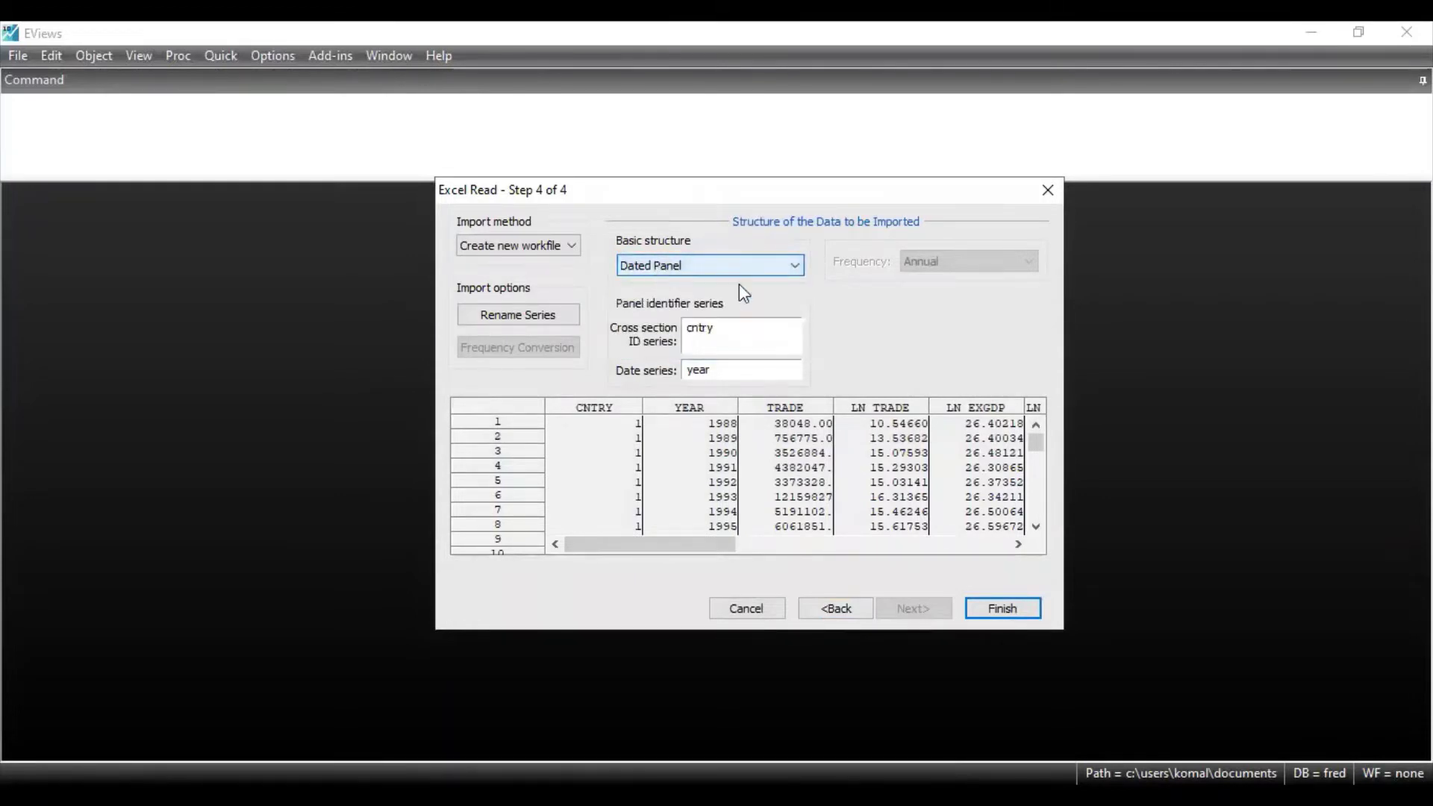
left_click(998, 609)
left_click(749, 448)
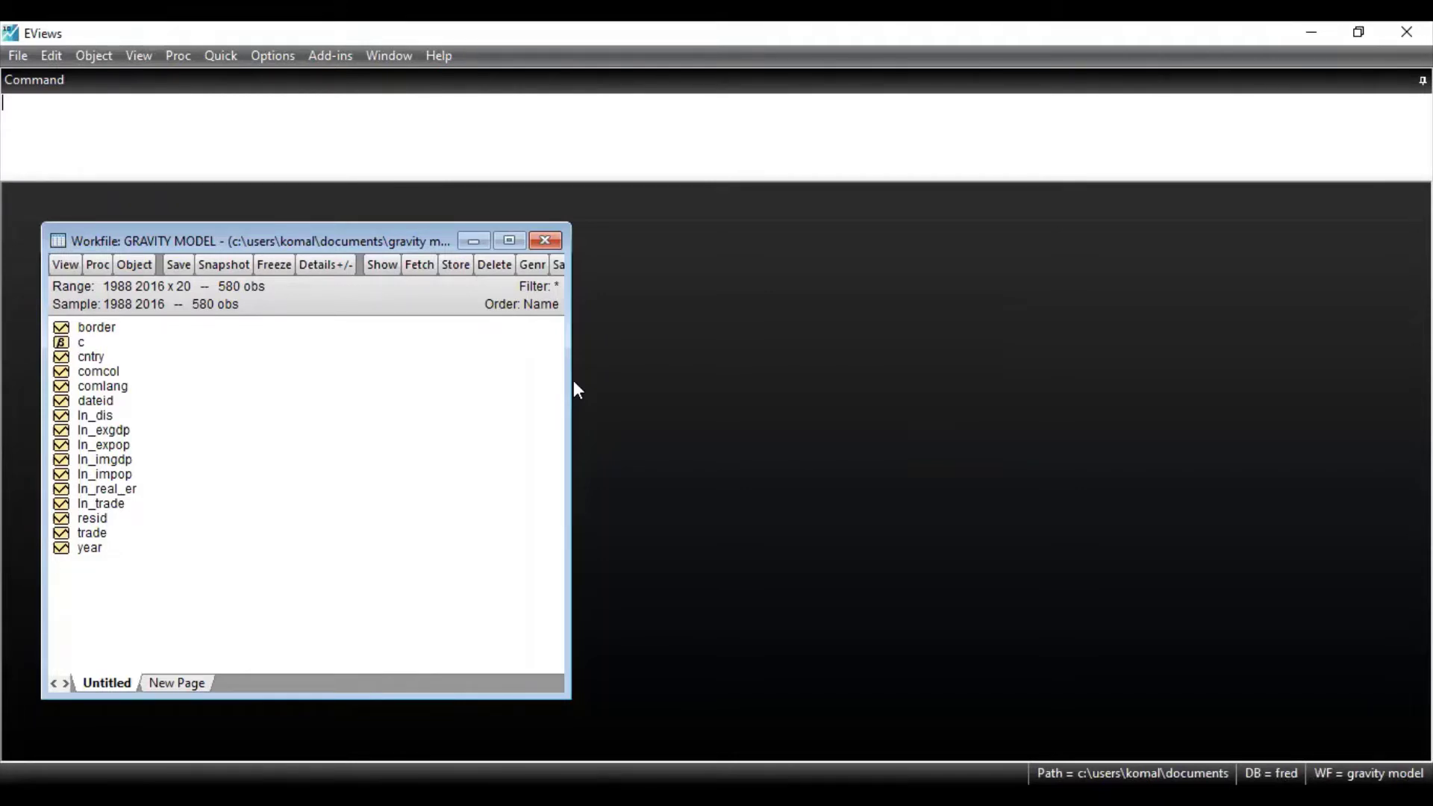
key("ctrl+s")
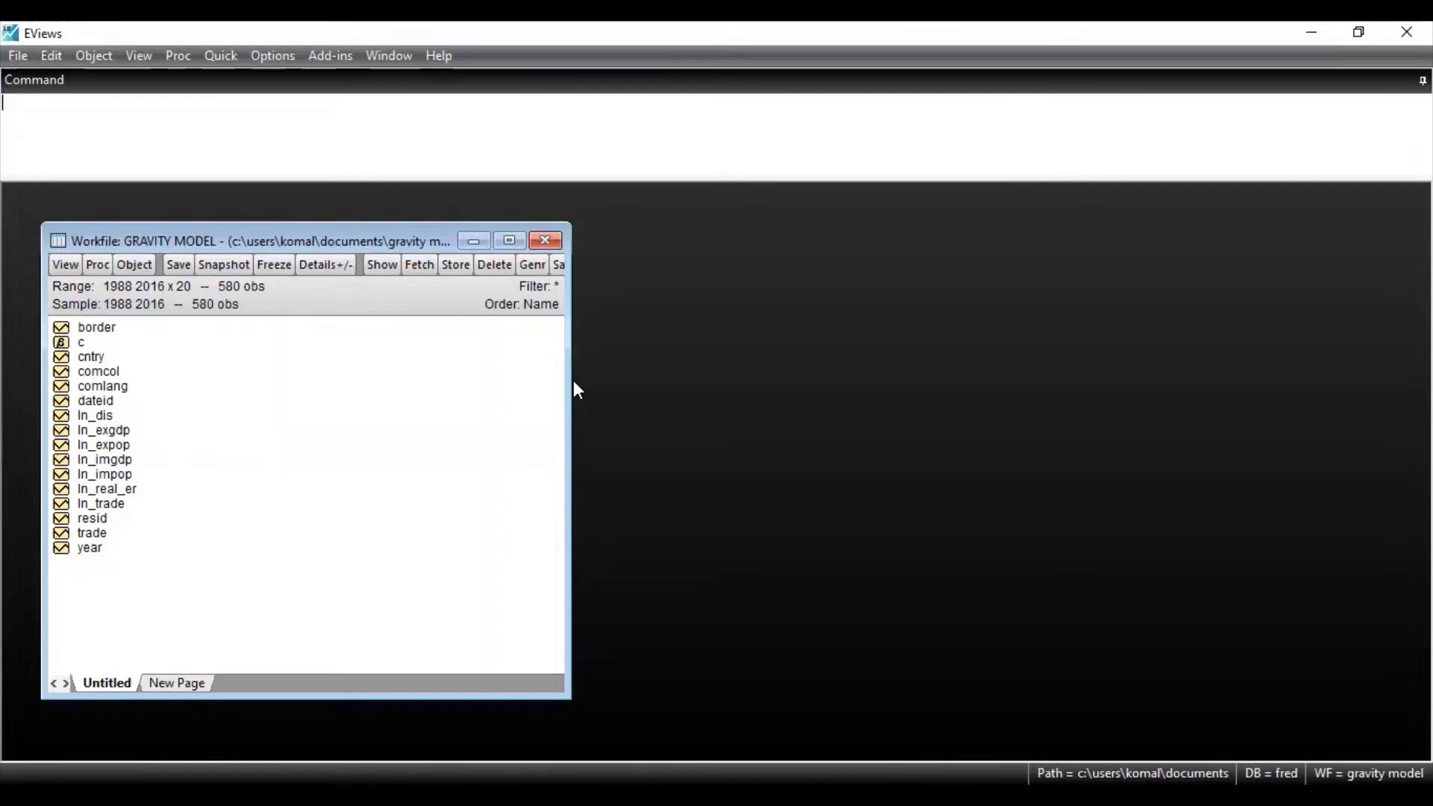
key("ctrl+s")
Open the series ln_trade, ln_exgdp, ln_imgdp and ln_dis, in that order, as an equation.
left_click(116, 505)
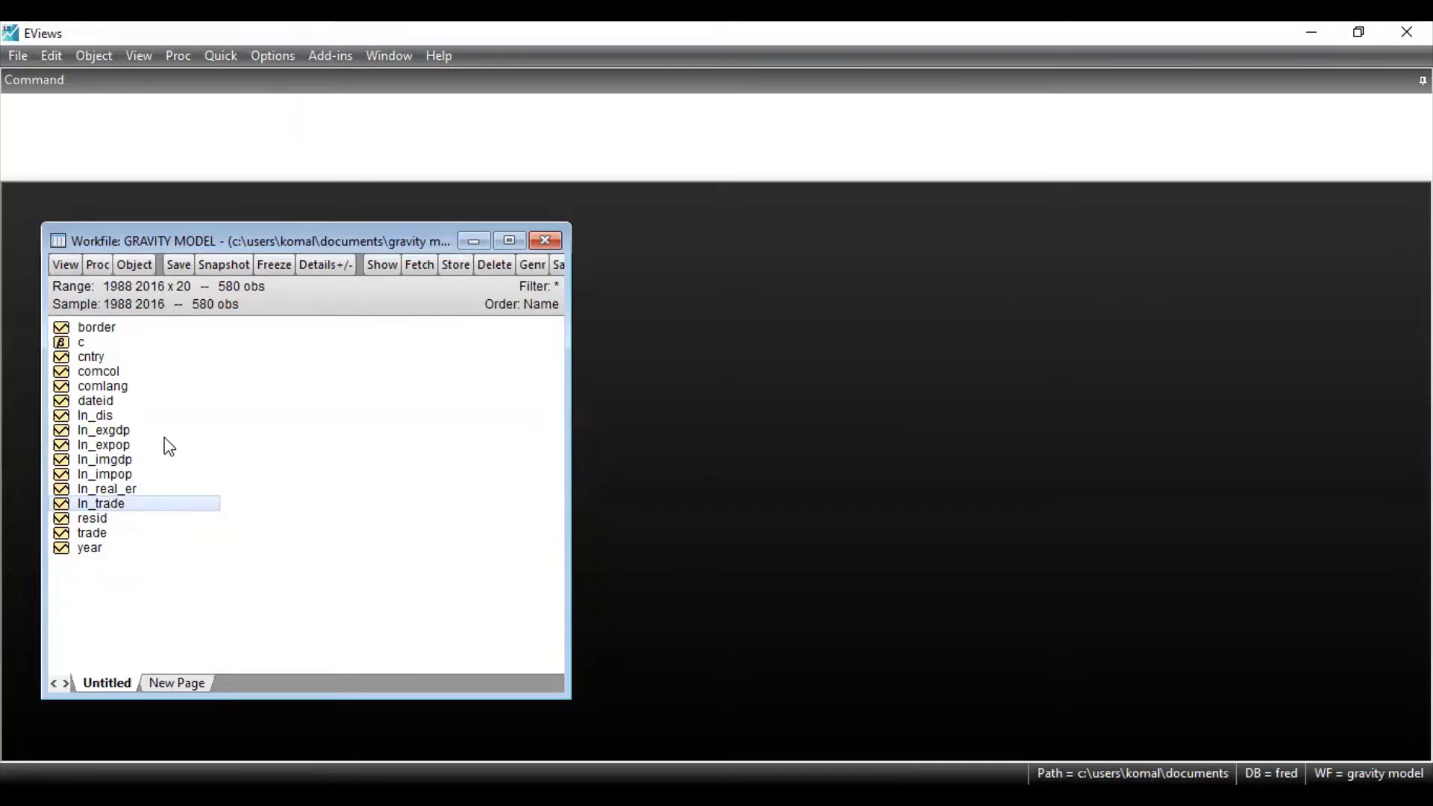
left_click(122, 433, "ctrl")
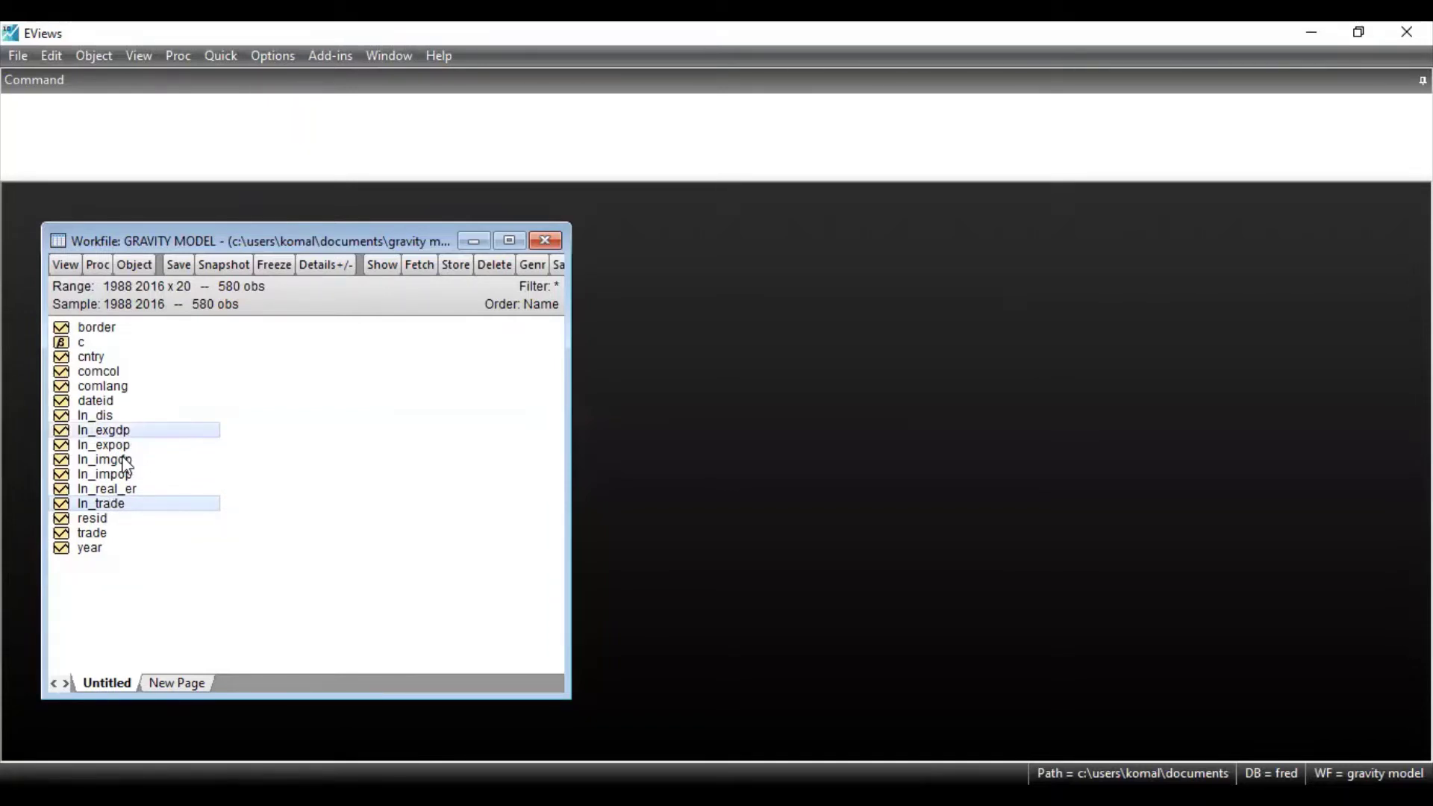
left_click(124, 463, "ctrl")
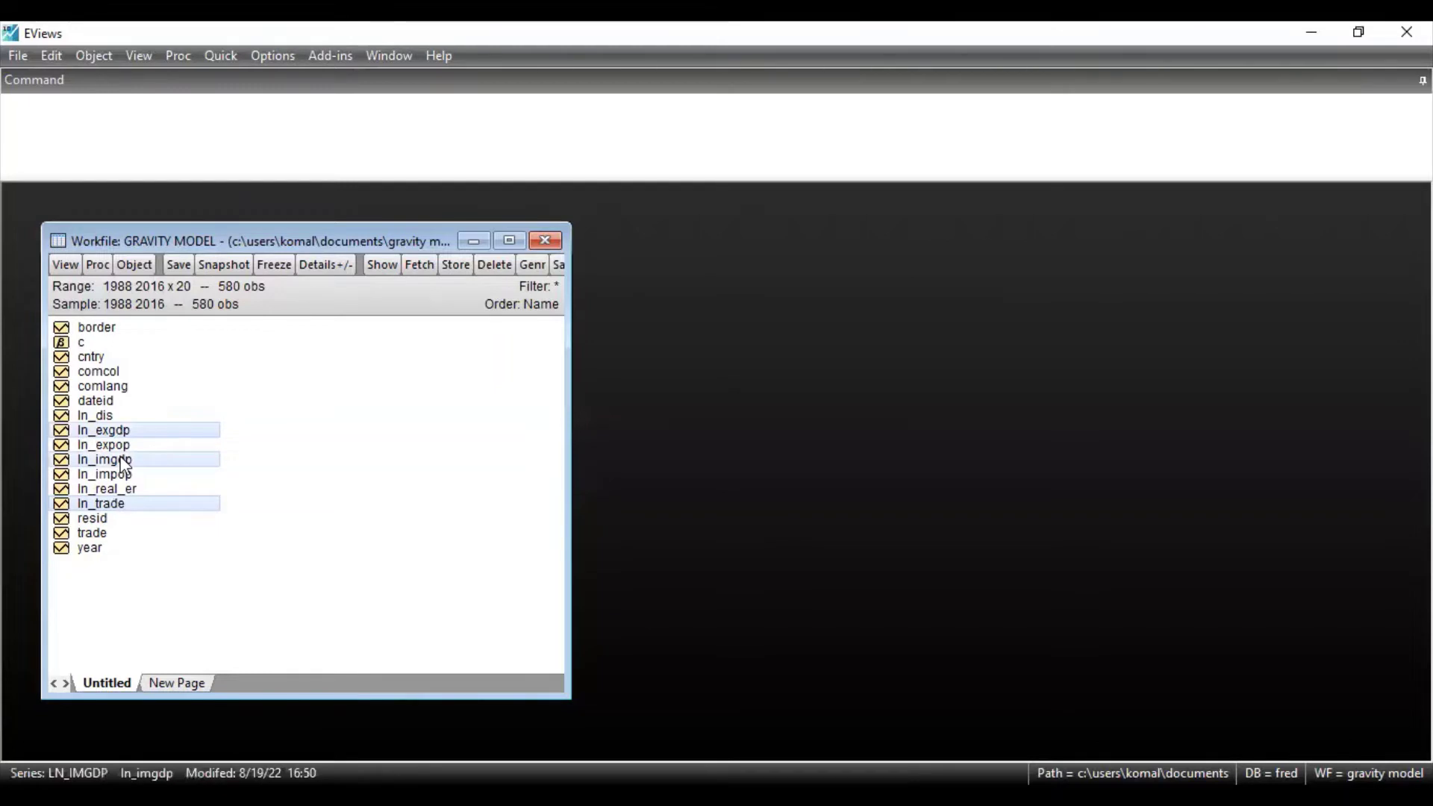
left_click(122, 419, "ctrl")
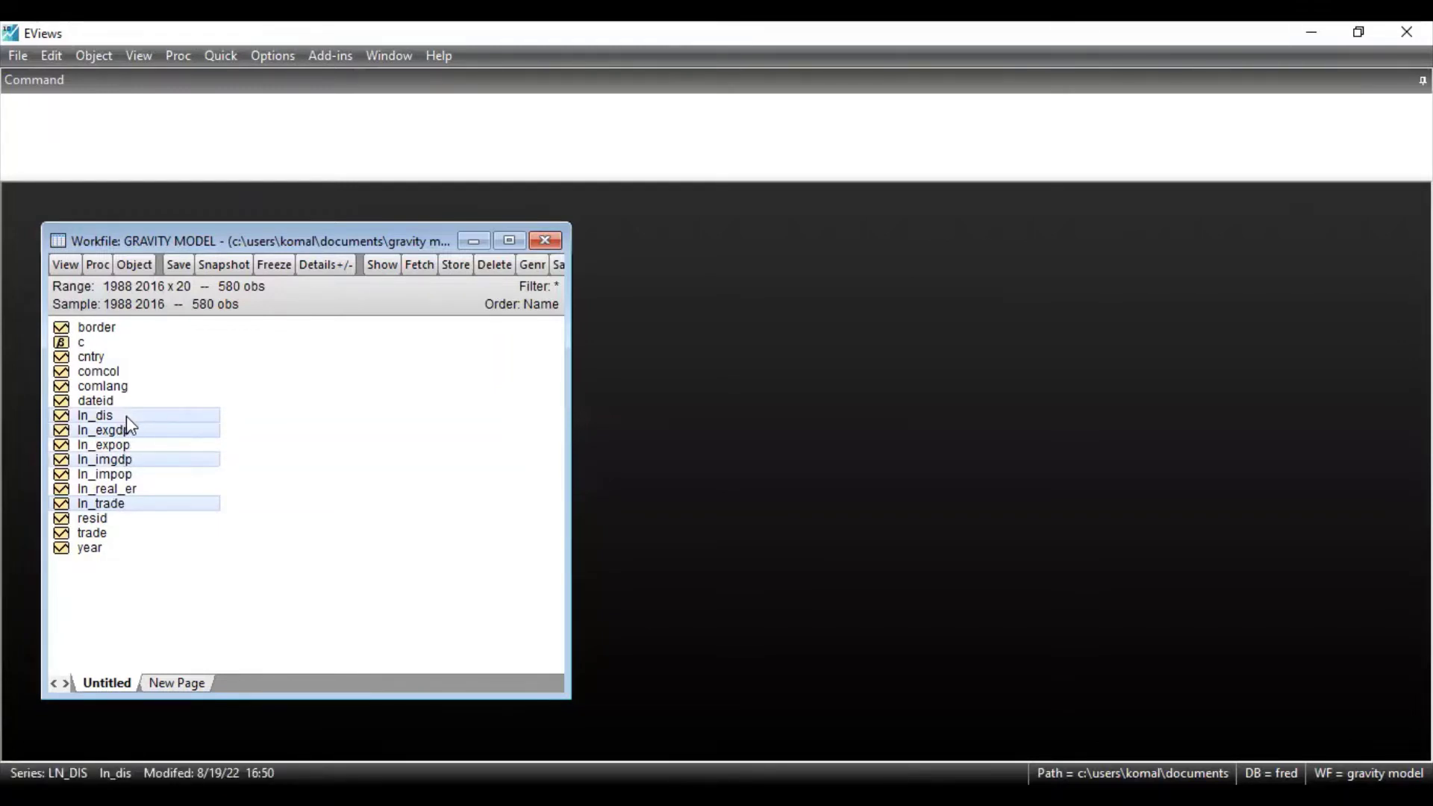
right_click(127, 419)
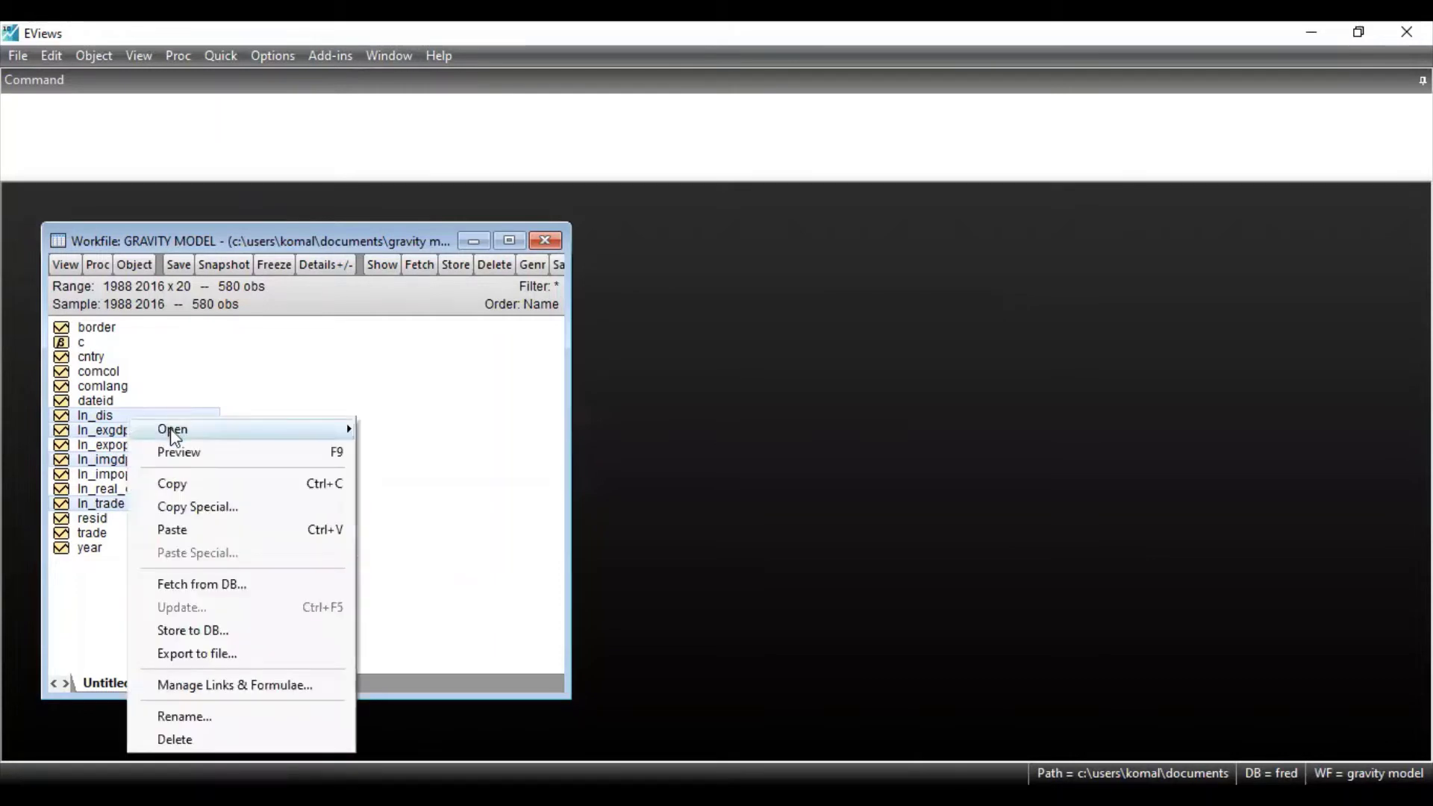
mouse_move(171, 432)
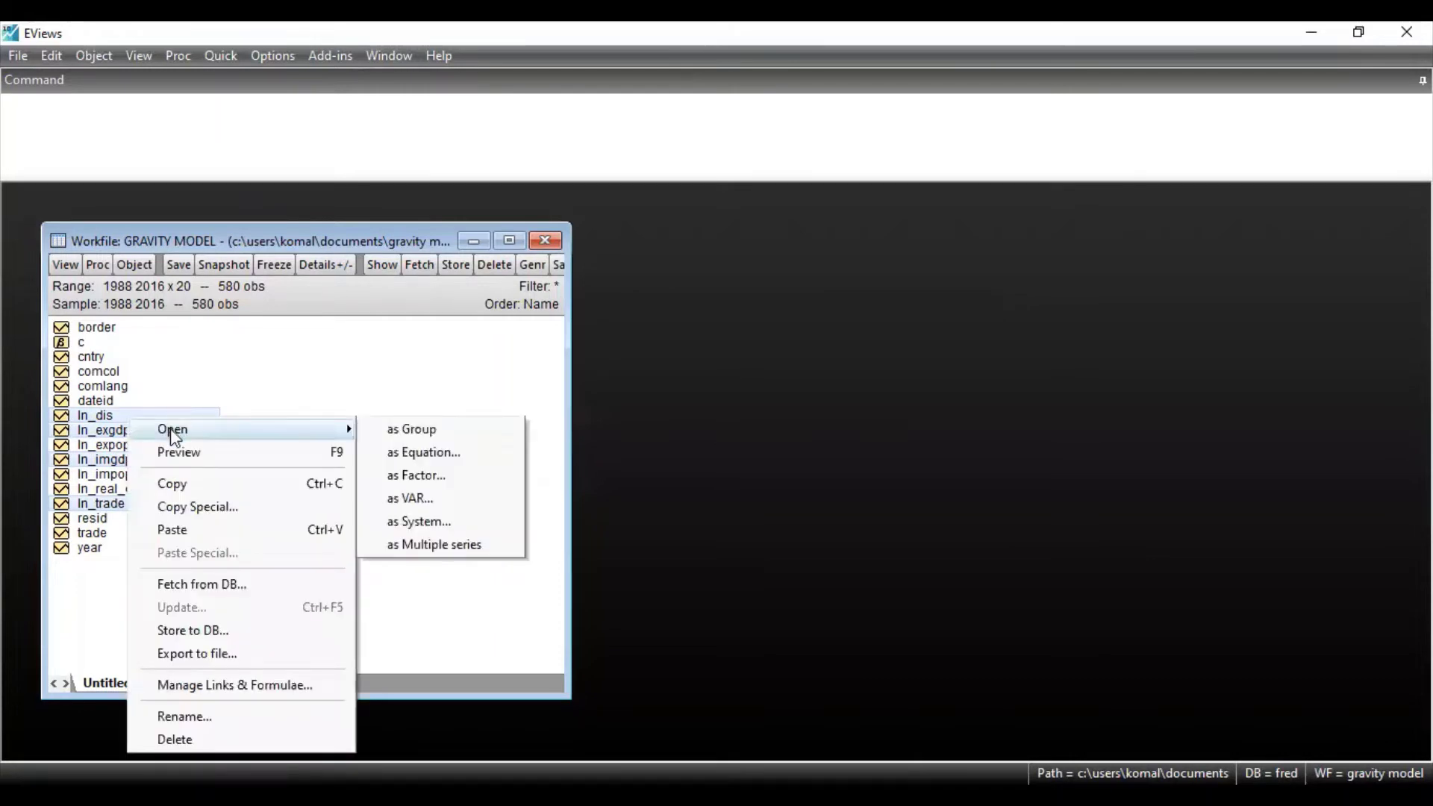
left_click(400, 453)
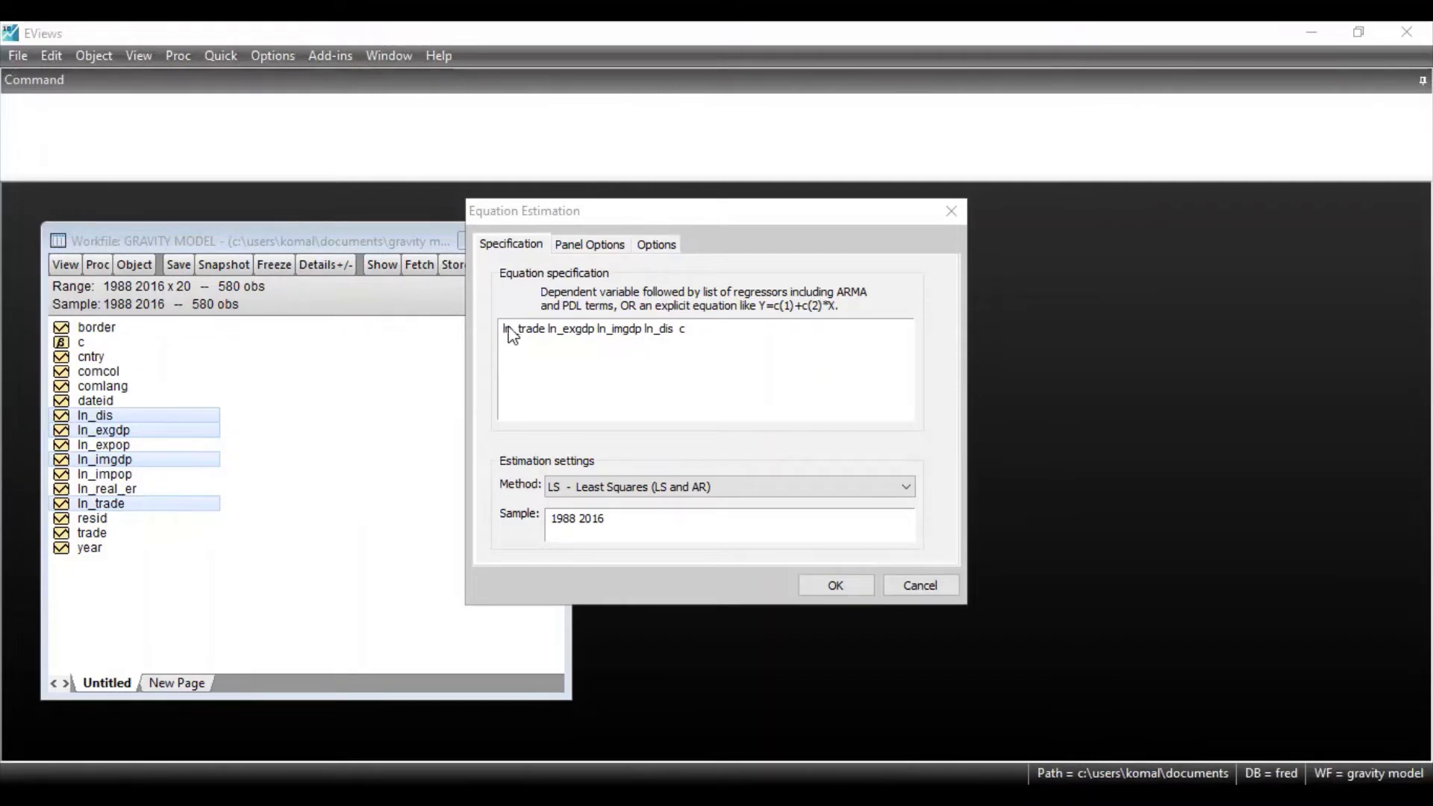
Estimate ln_trade on ln_exgdp, ln_imgdp, ln_dis and c by Least Squares for the 1988 2016 sample.
left_click(570, 336)
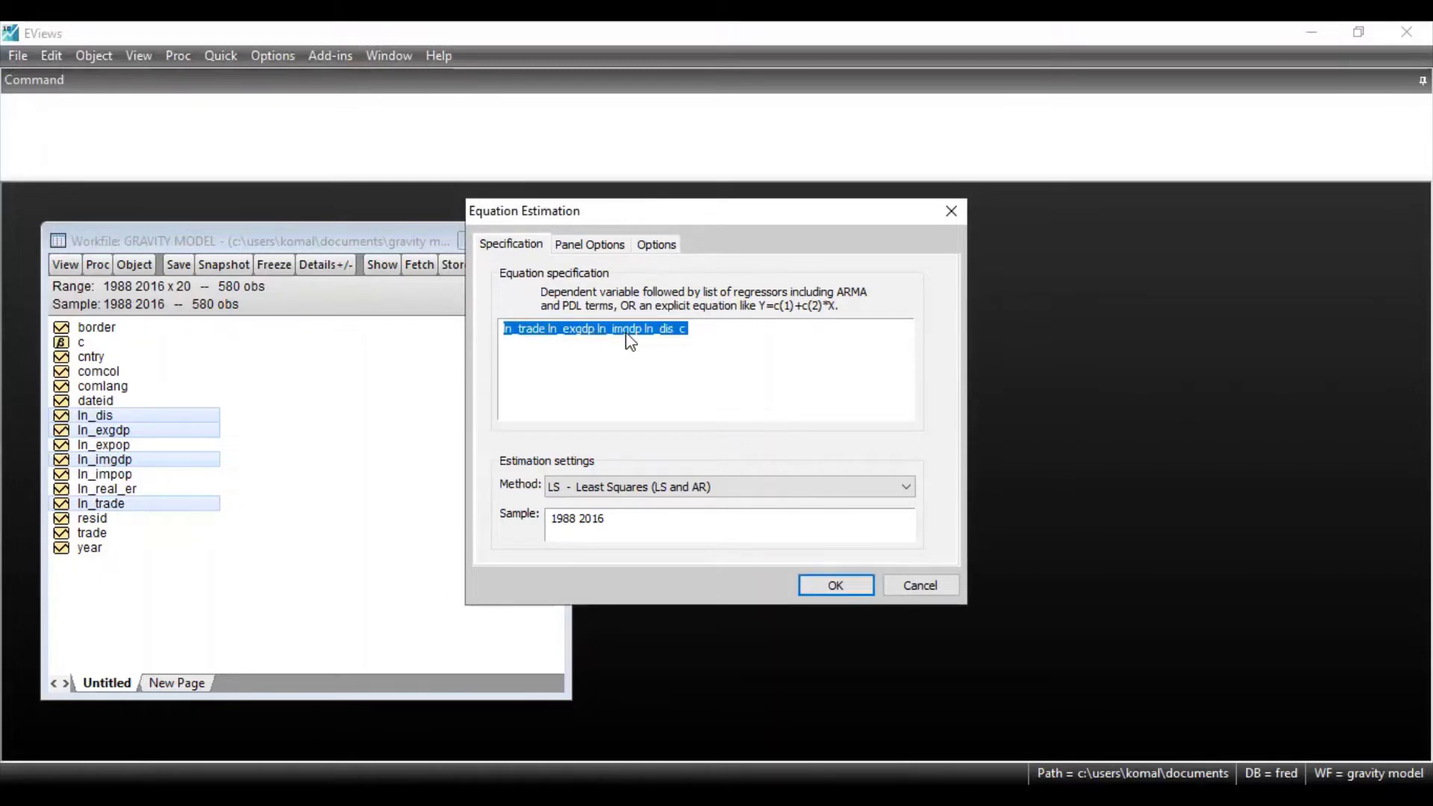
left_click(672, 329)
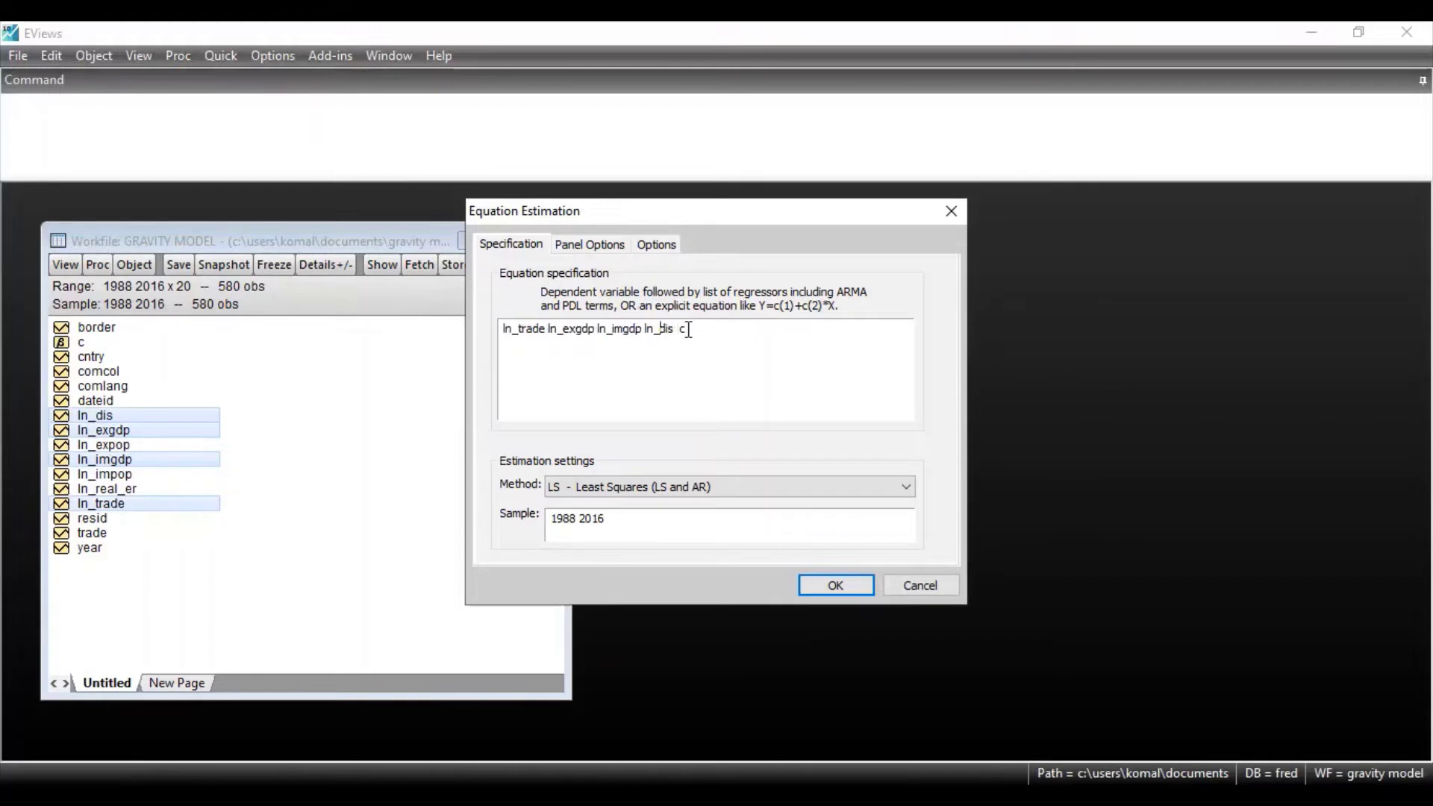
left_click_drag(688, 329, 679, 334)
left_click(687, 329)
left_click(849, 584)
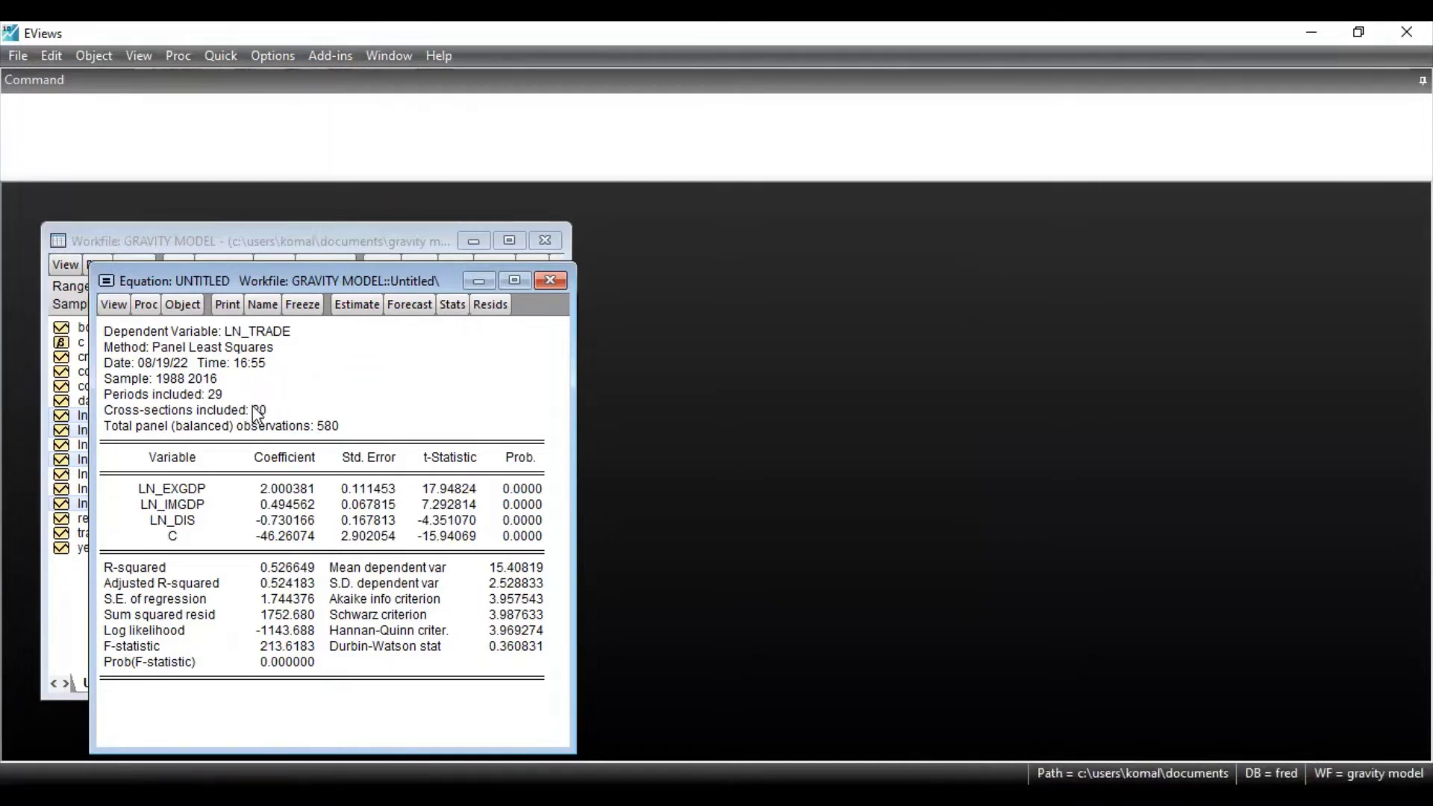
left_click_drag(366, 270, 361, 242)
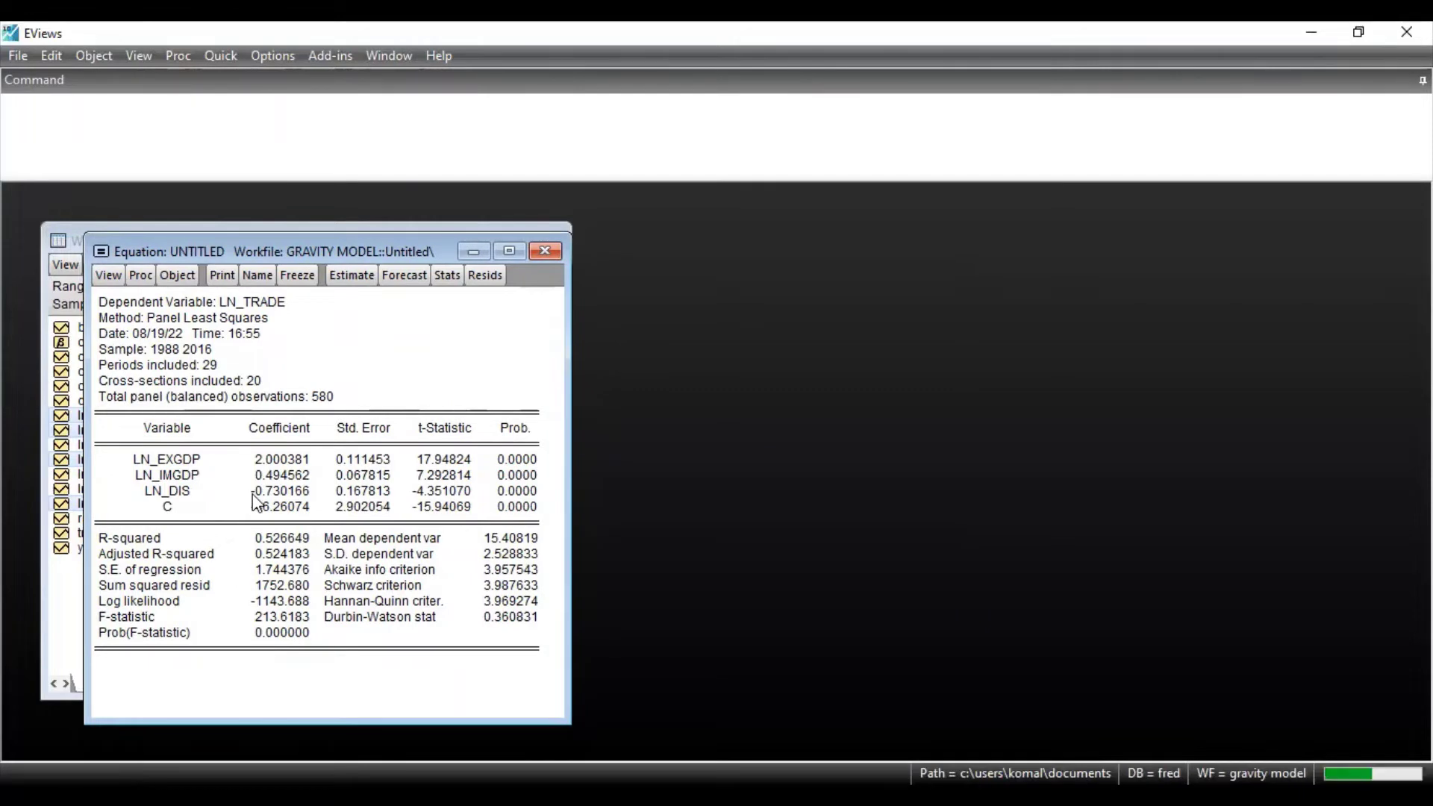
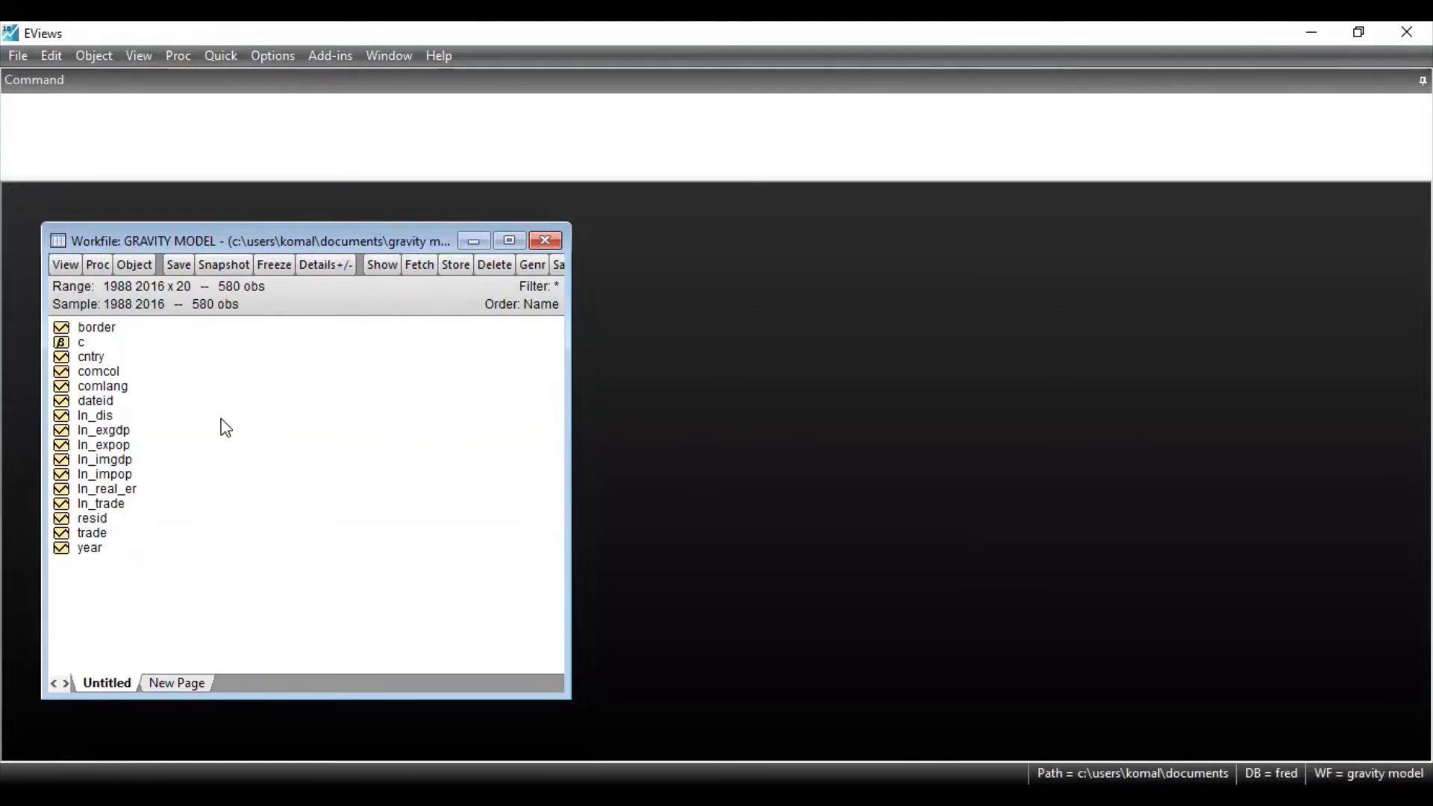
Open a new equation with ln_trade as dependent variable and ln_exgdp, ln_imgdp and ln_dis as regressors.
left_click(118, 506)
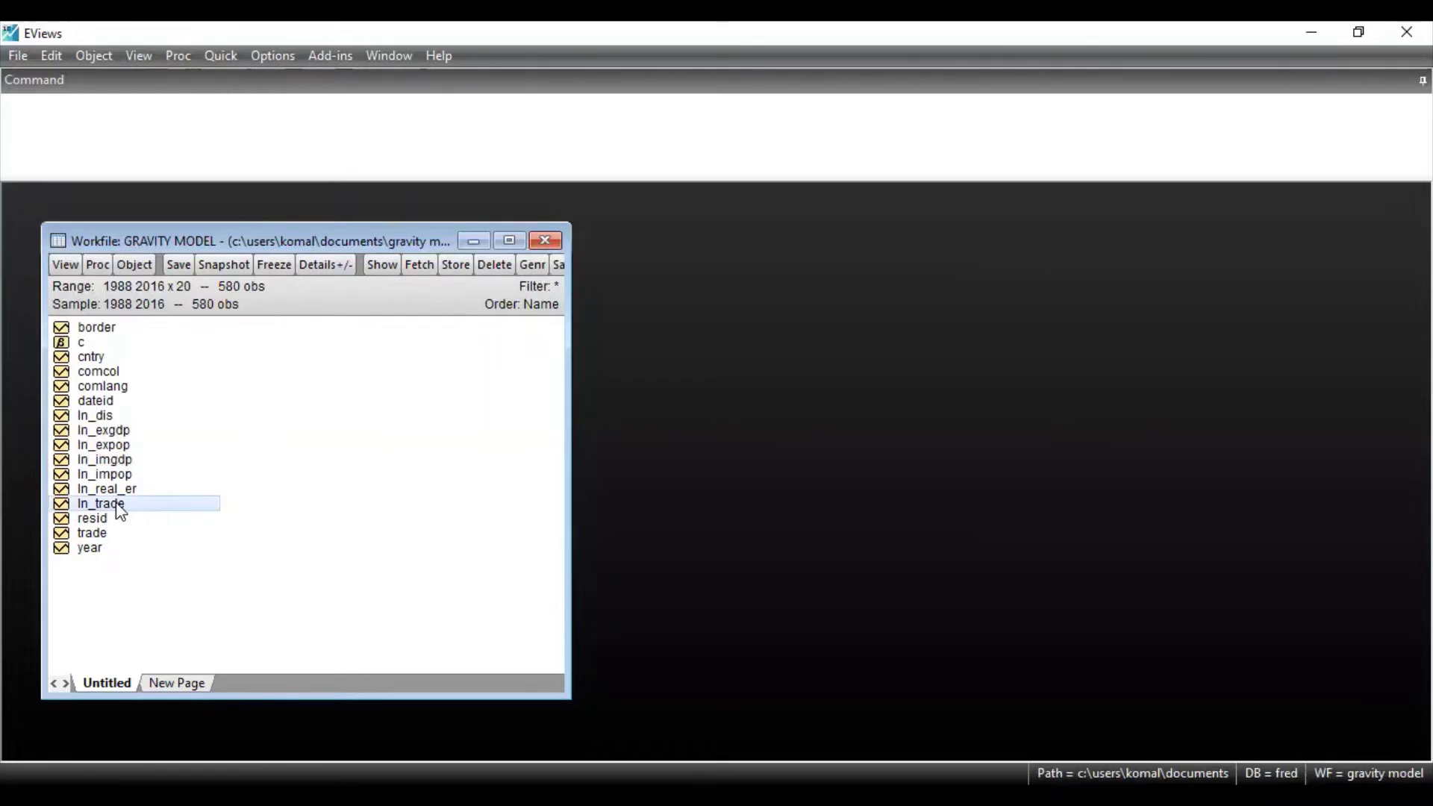
left_click(124, 433, "ctrl")
left_click(128, 459, "ctrl")
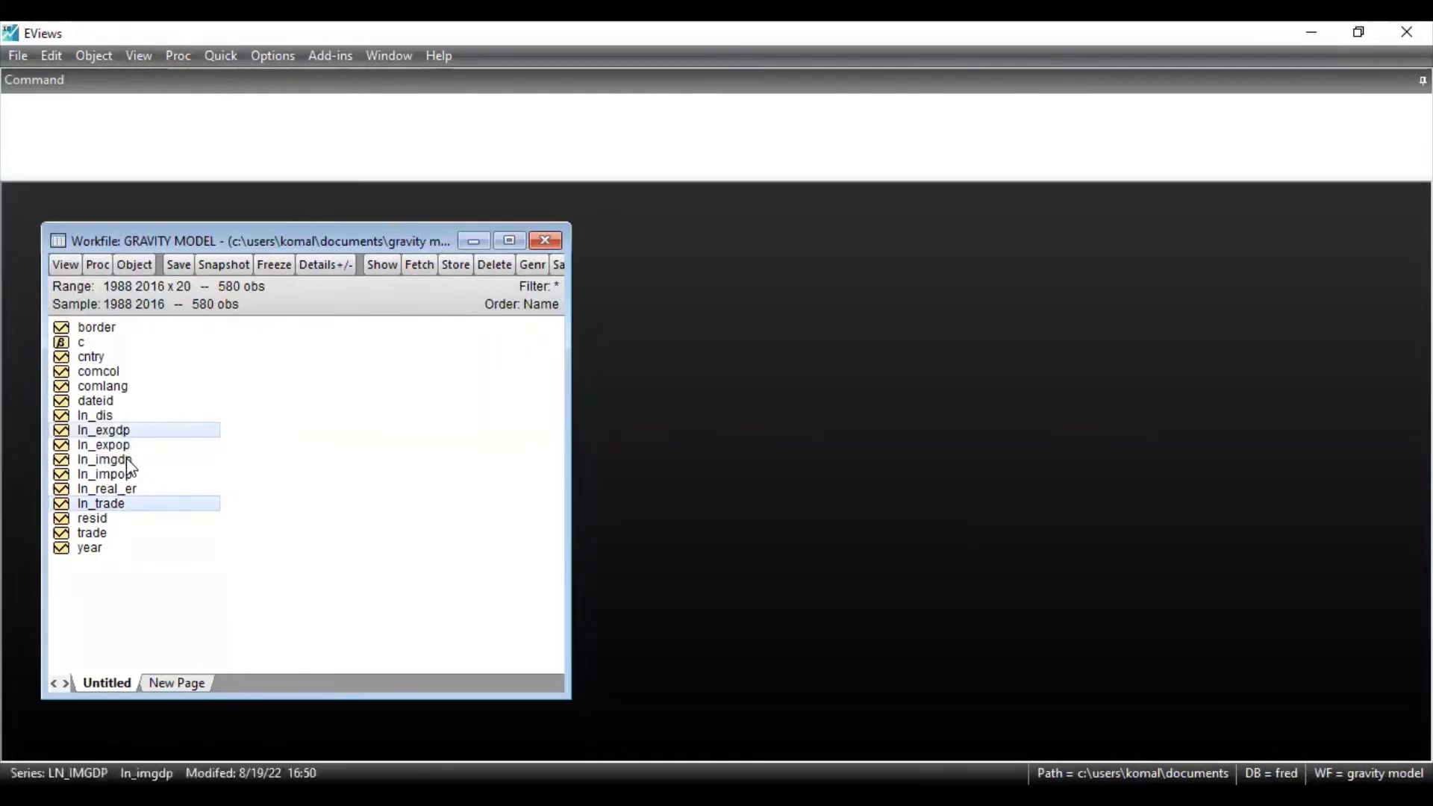
left_click(114, 419, "ctrl")
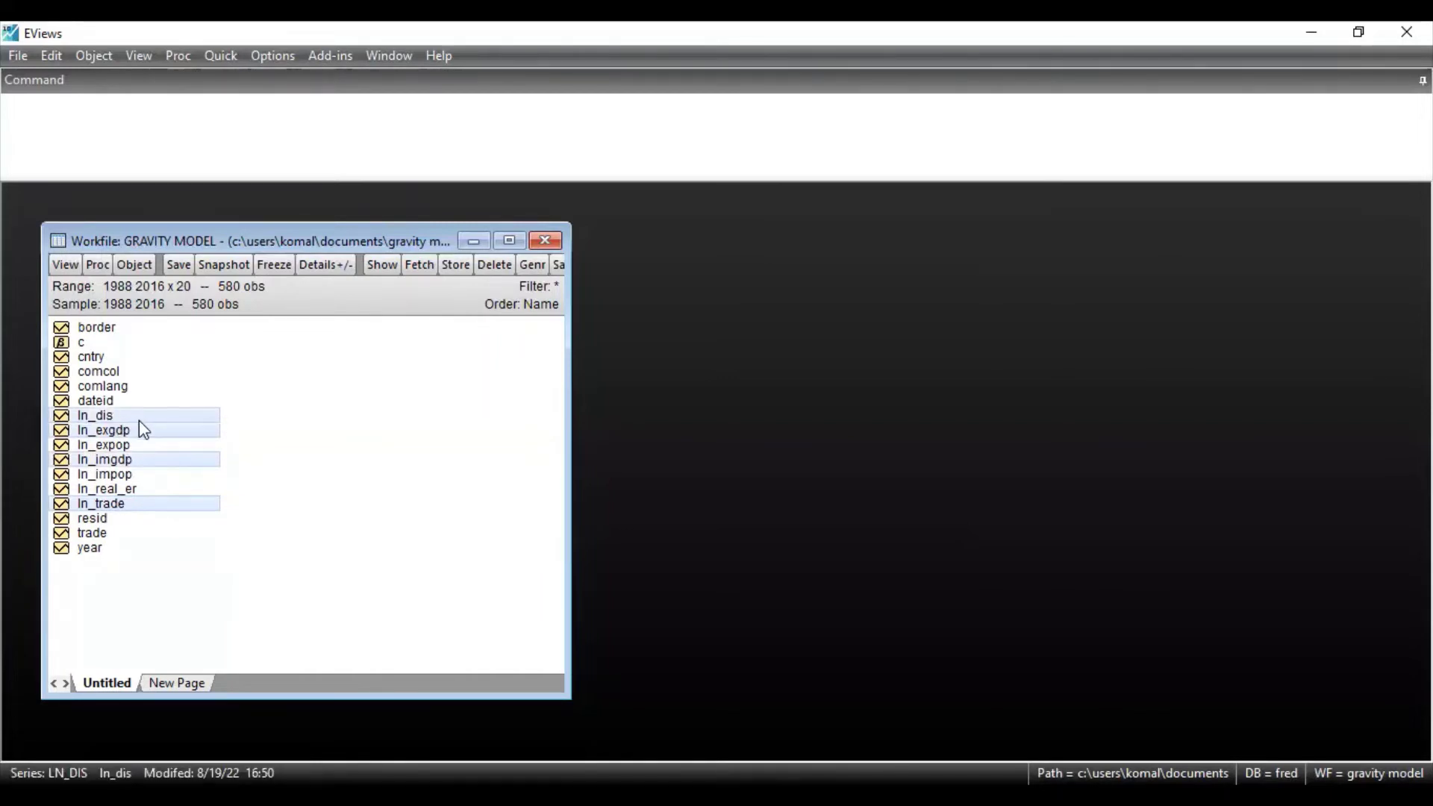
right_click(140, 423)
mouse_move(199, 437)
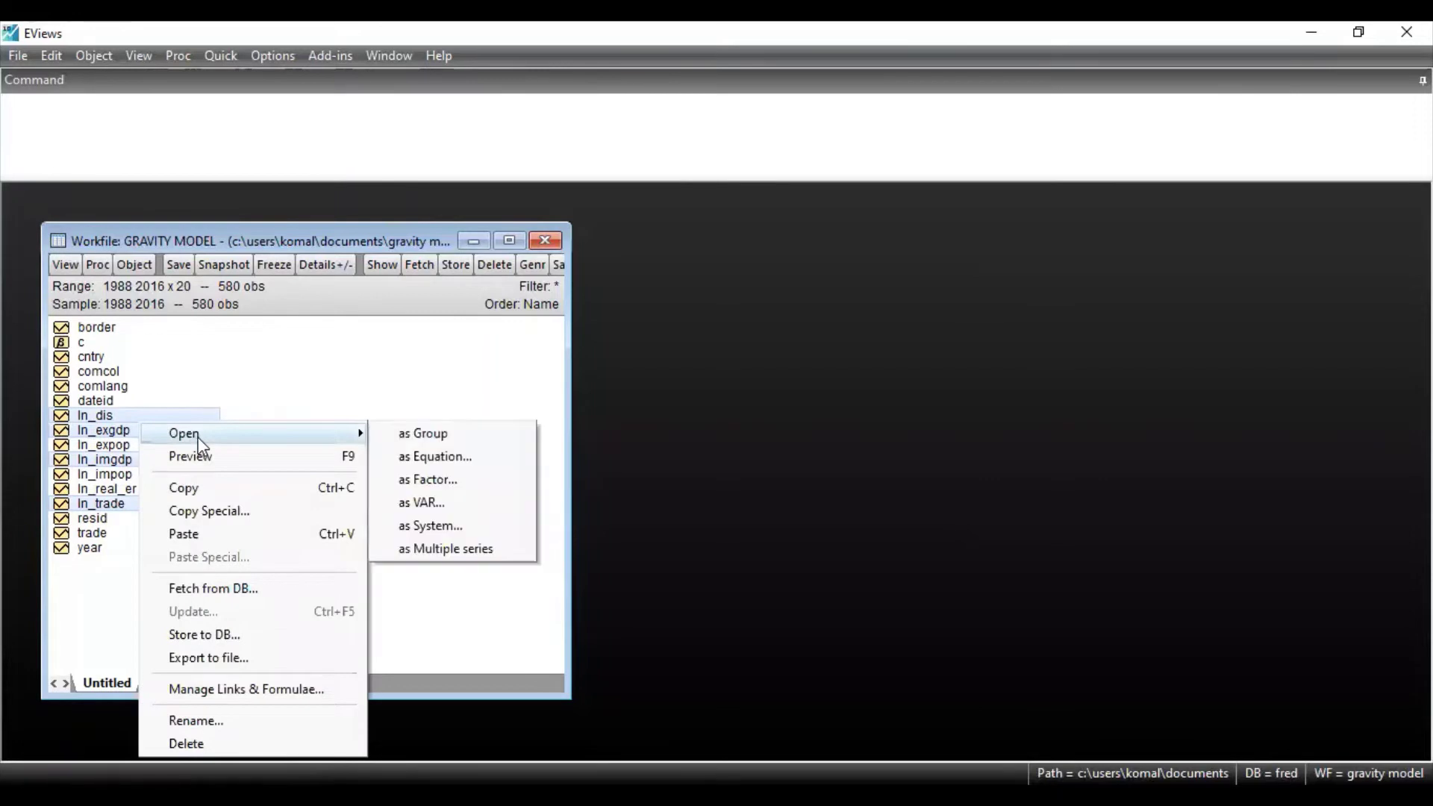
left_click(398, 457)
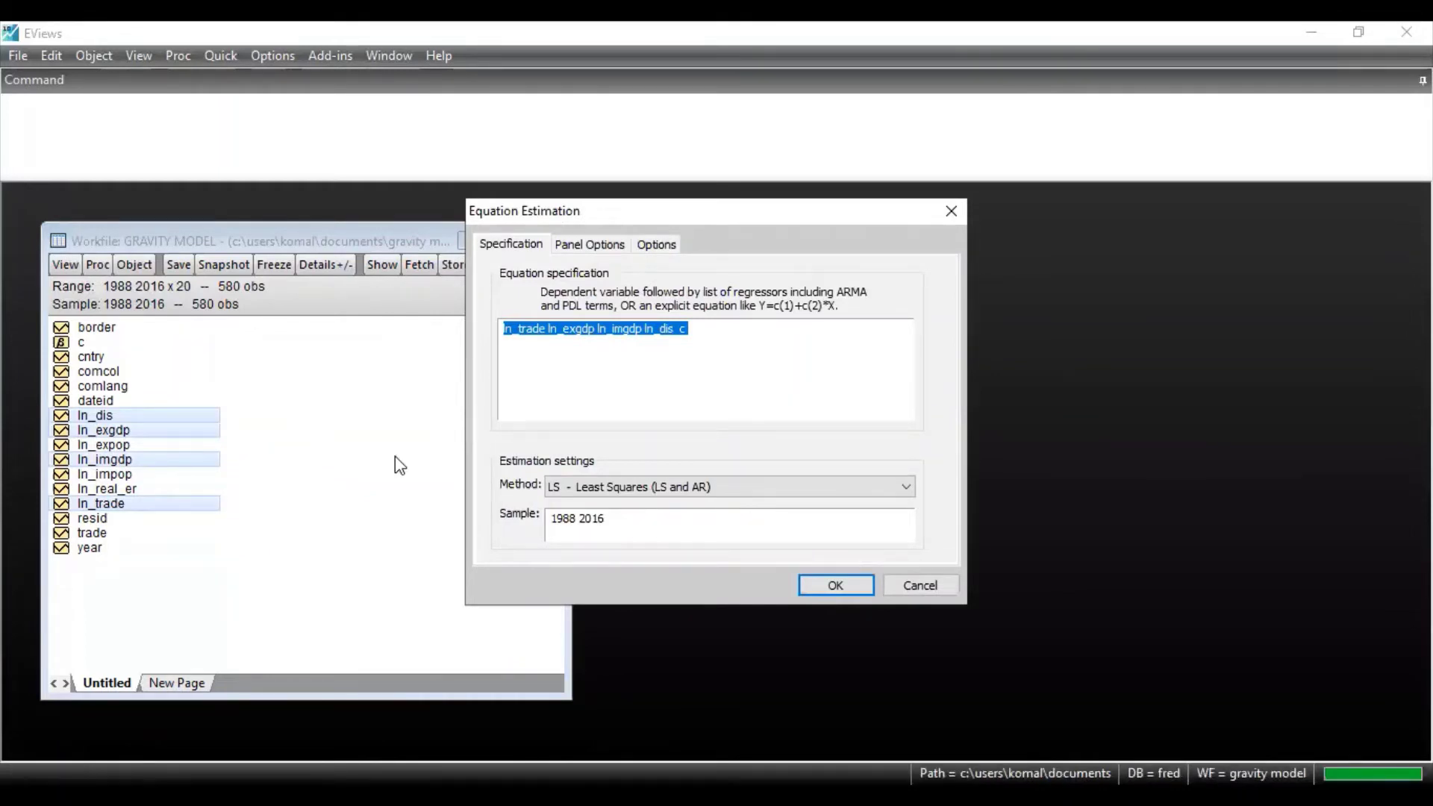
Estimate the ln_trade equation with Random cross-section effects and None for period effects.
left_click(690, 353)
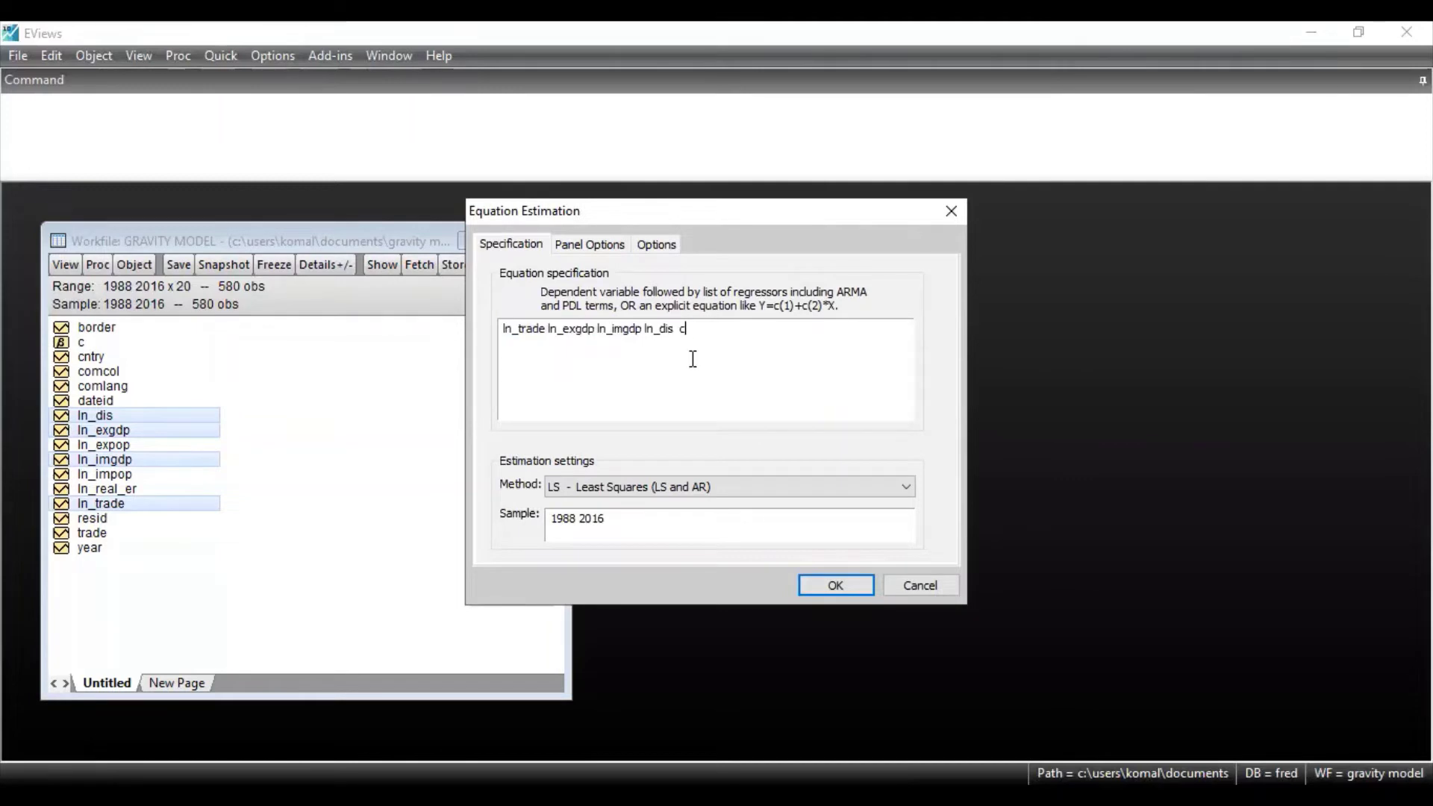
left_click(585, 248)
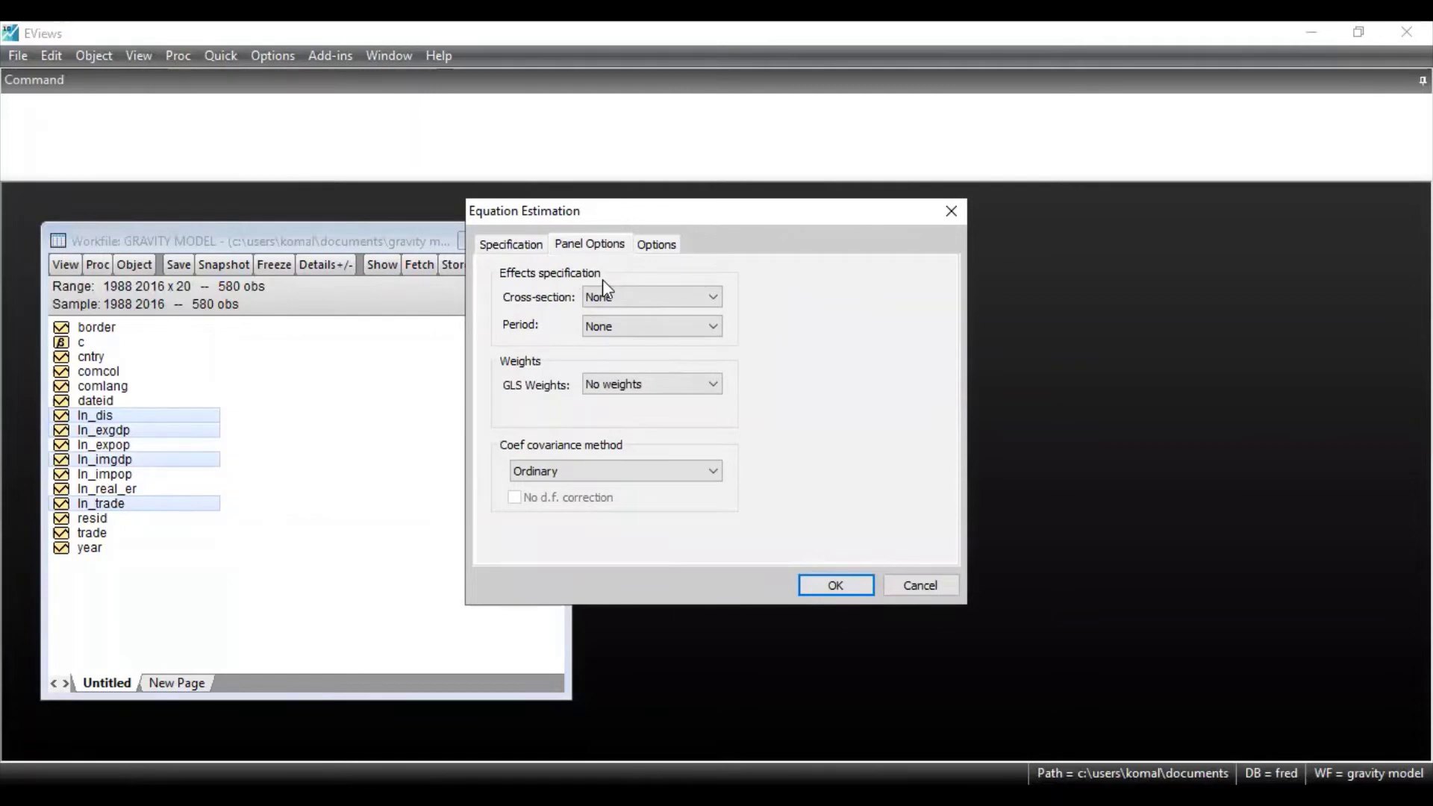
left_click(698, 297)
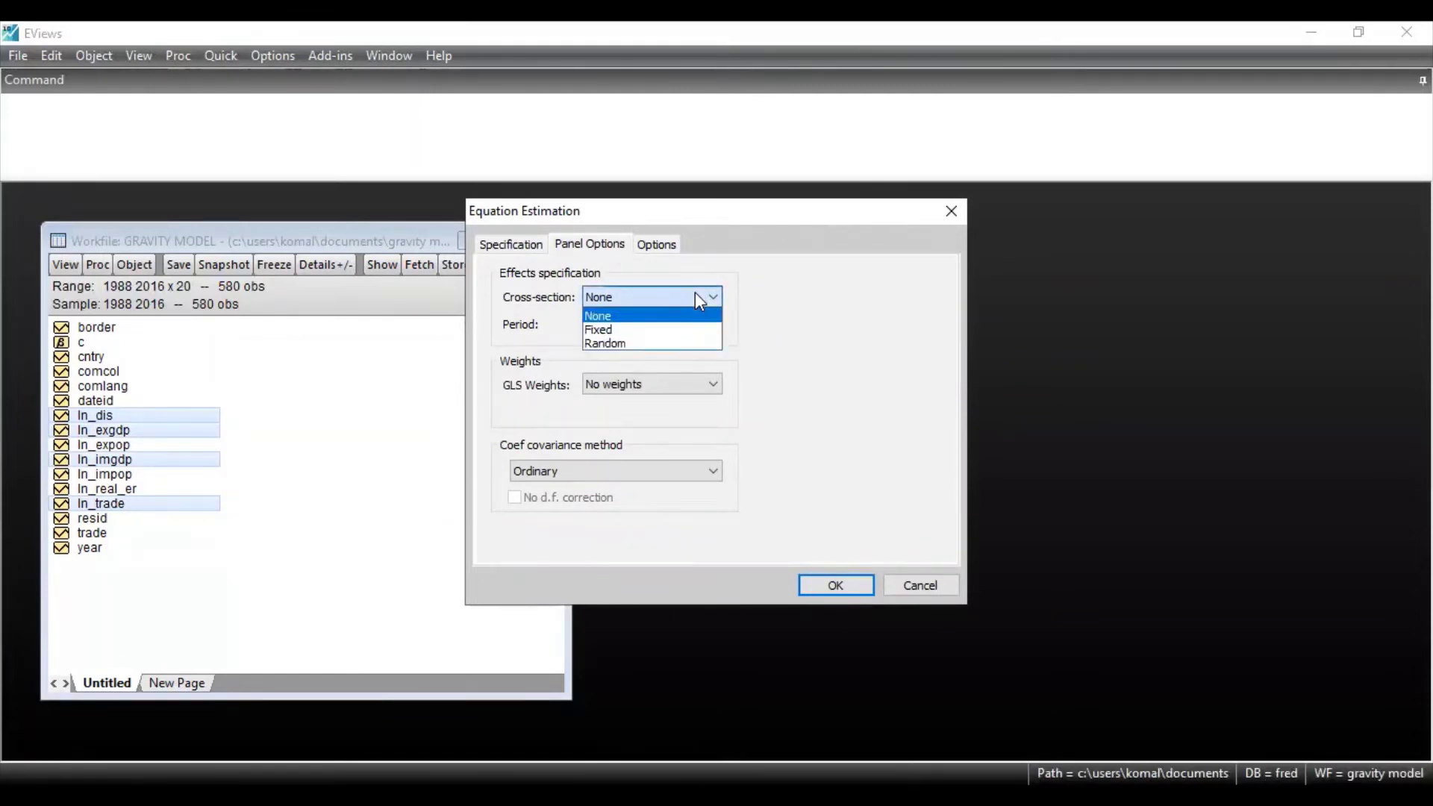
left_click(648, 341)
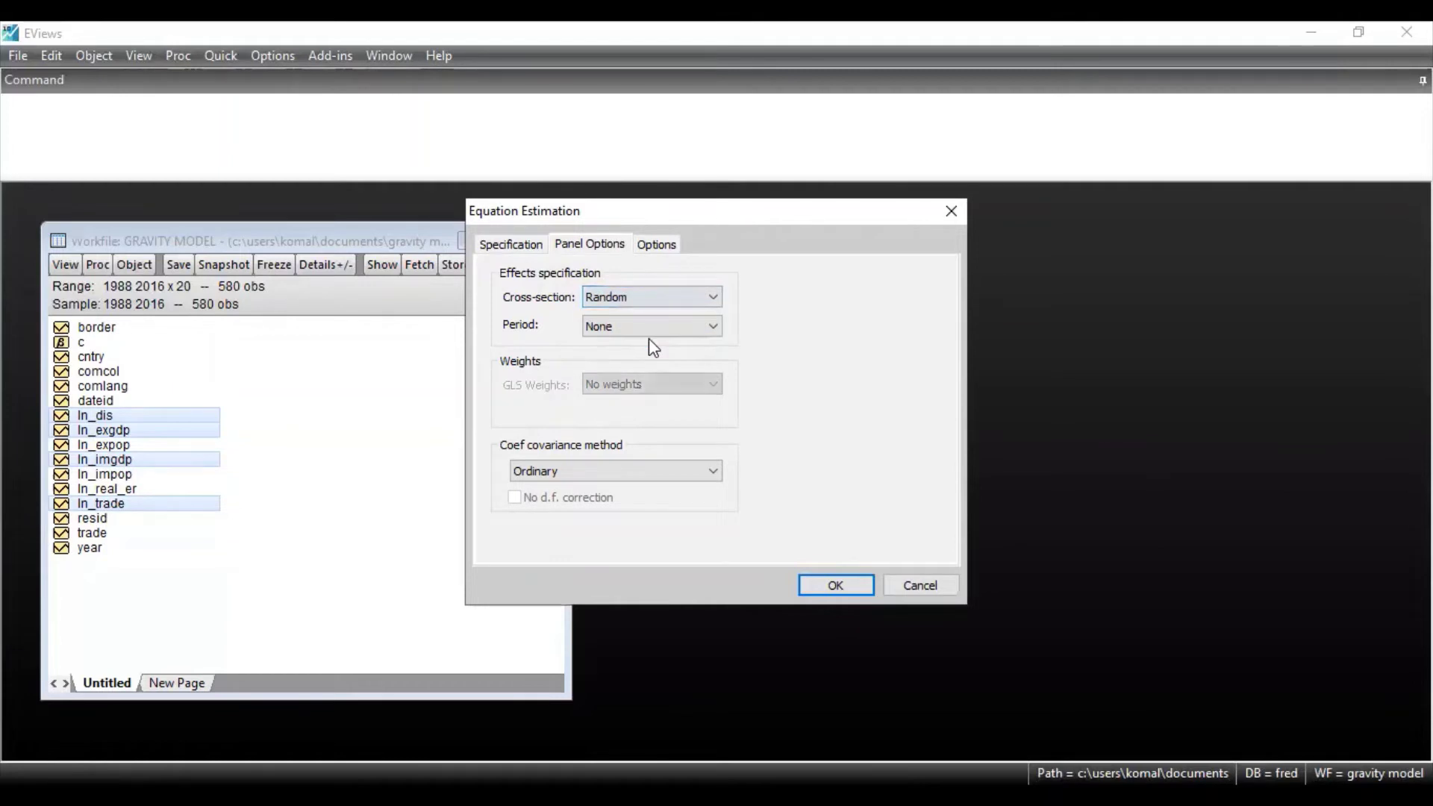
left_click(679, 333)
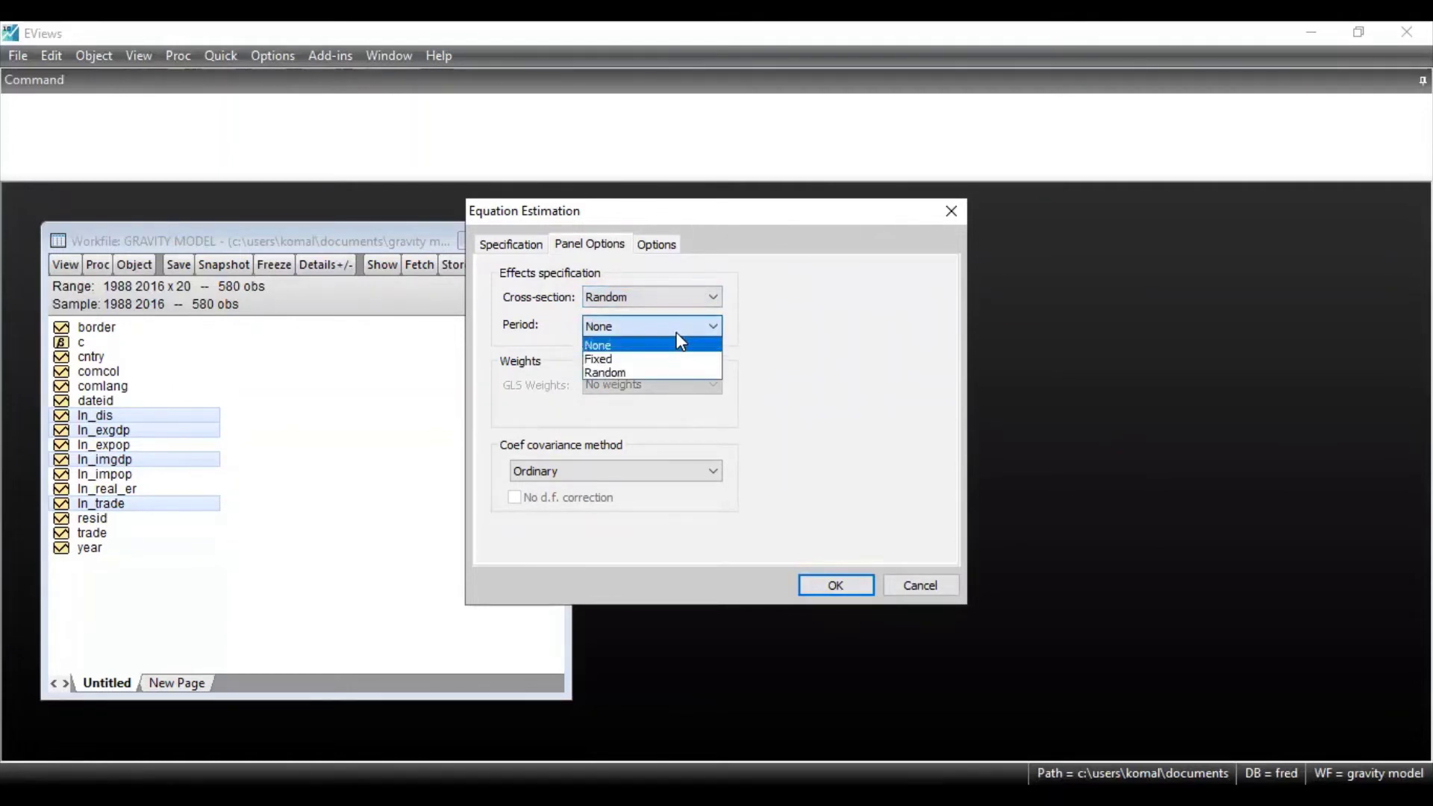
left_click(681, 343)
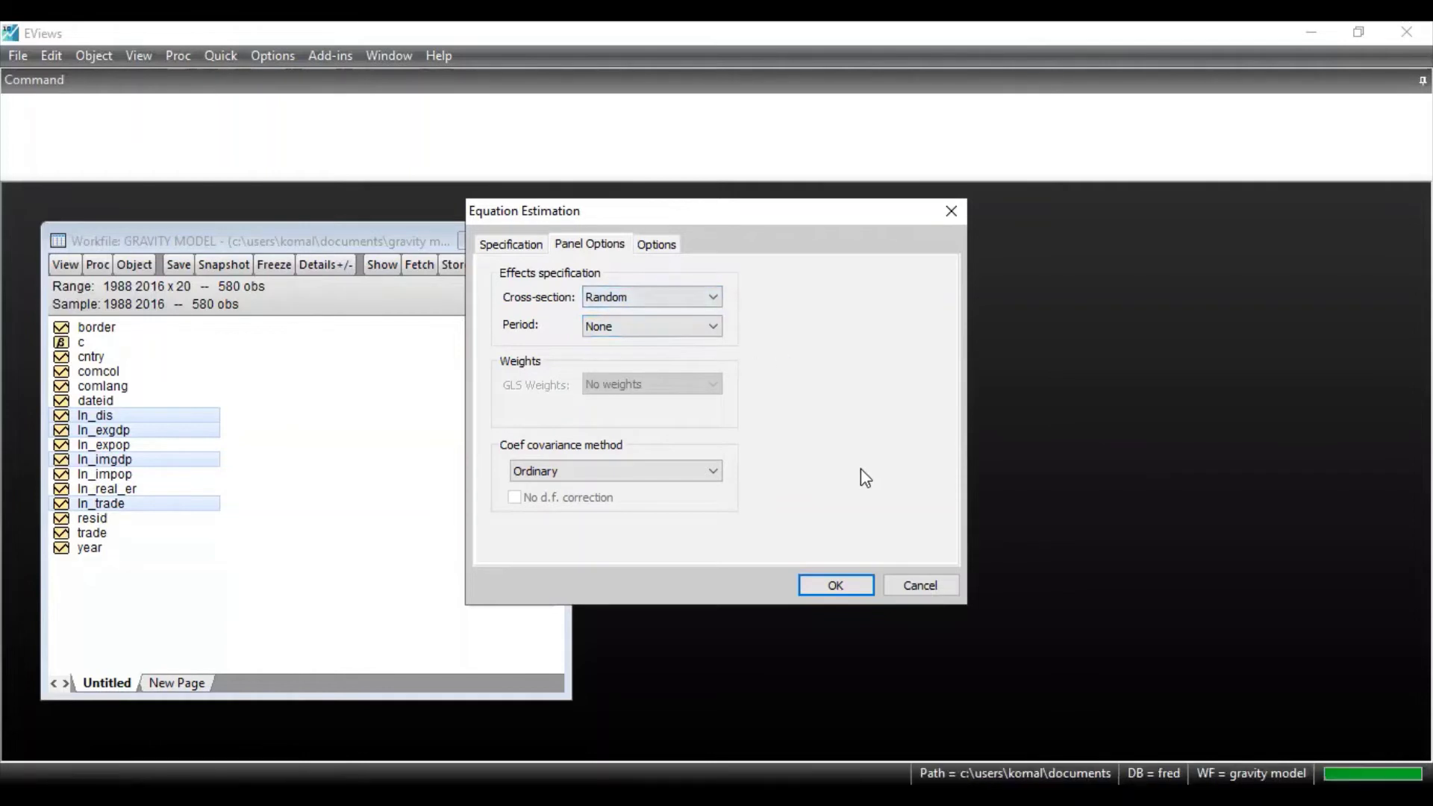
left_click(840, 585)
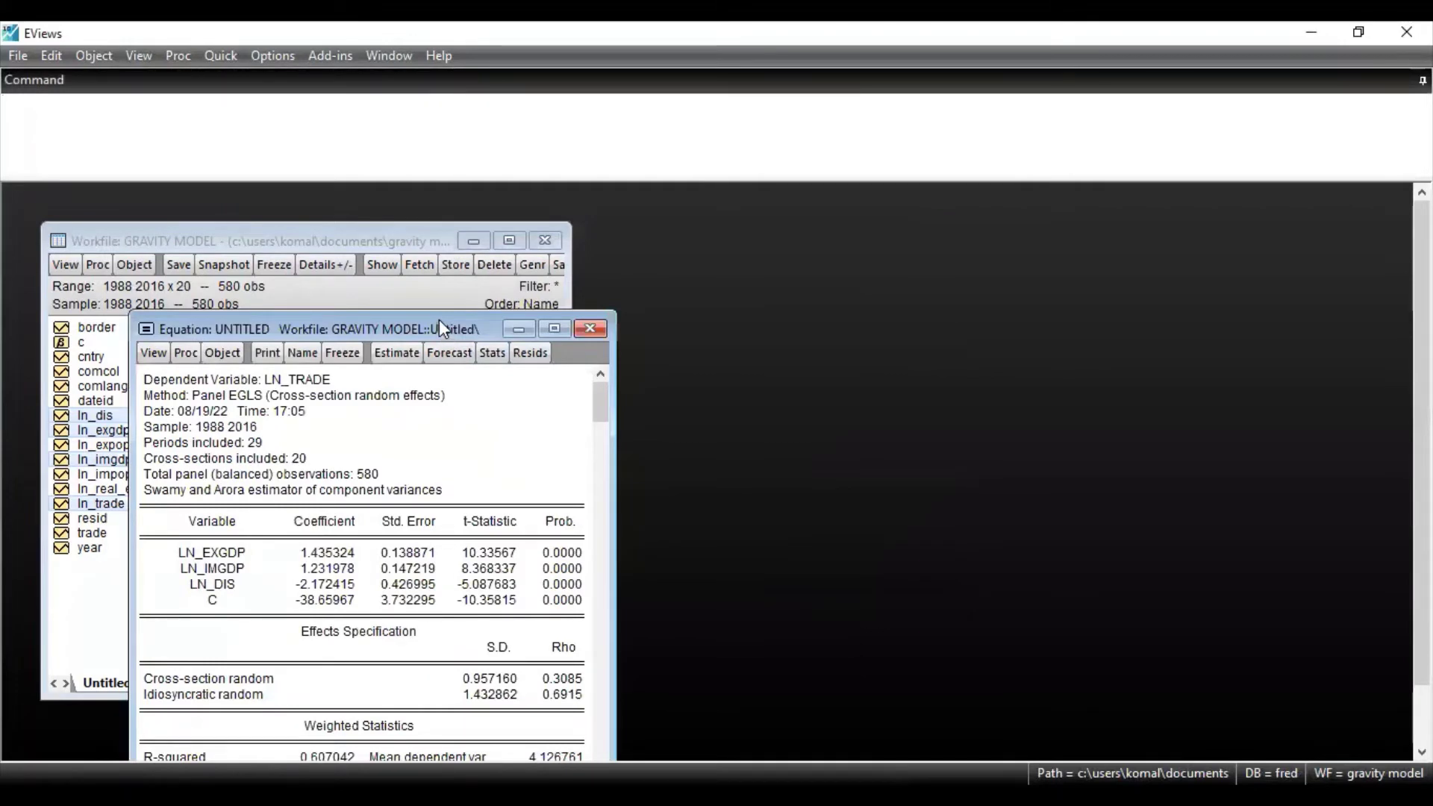
left_click_drag(440, 321, 401, 212)
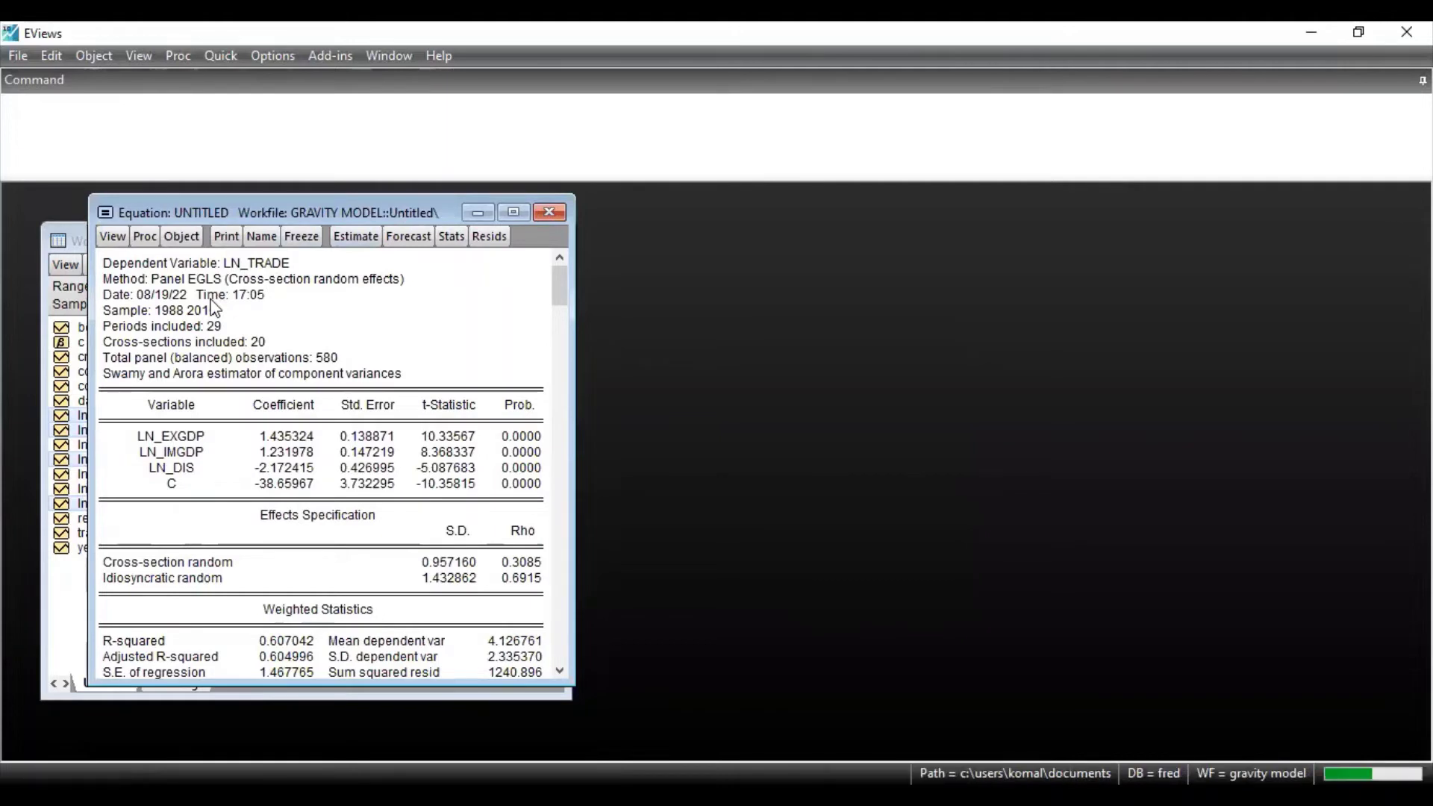
Run the Correlated Random Effects - Hausman Test on the estimated equation.
left_click(125, 242)
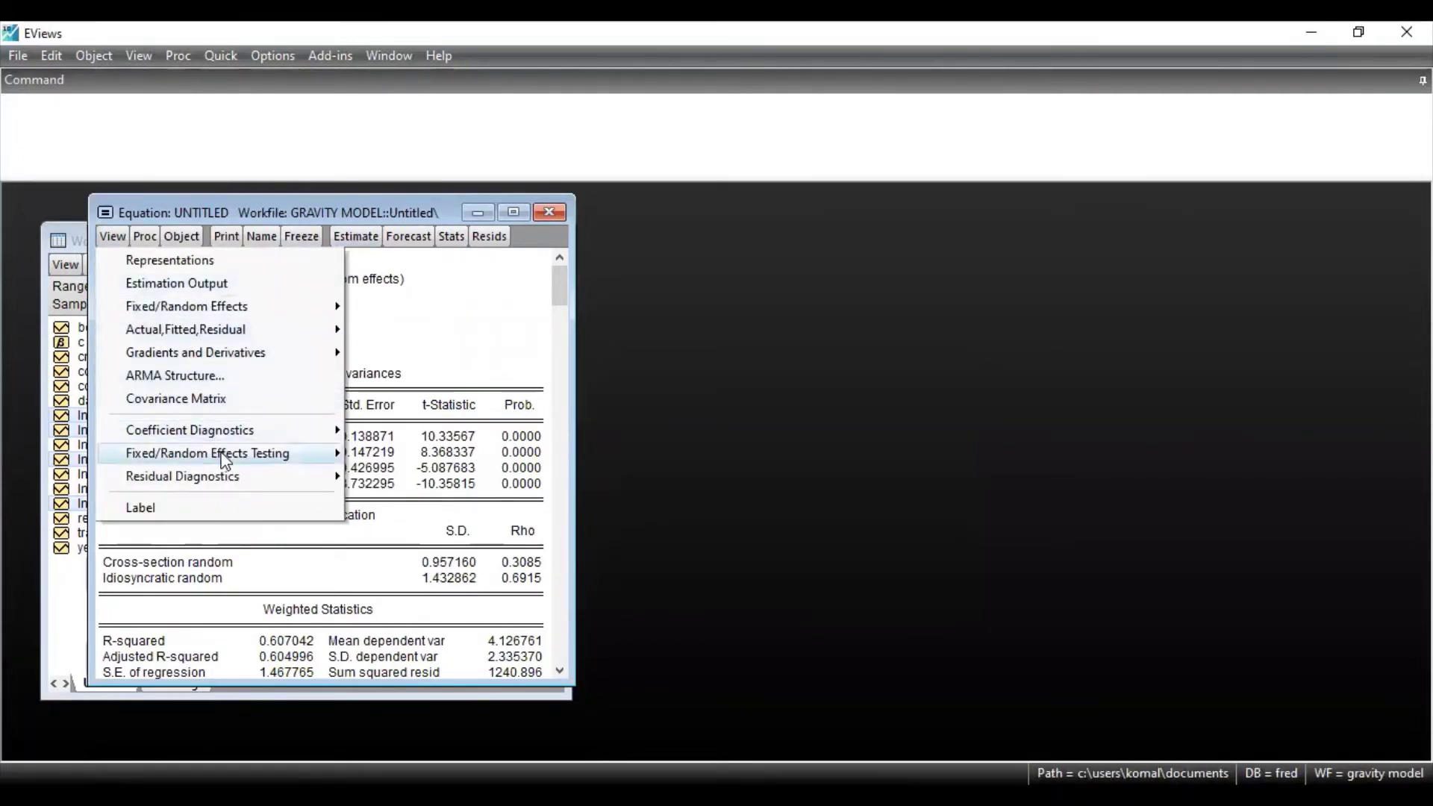
mouse_move(225, 460)
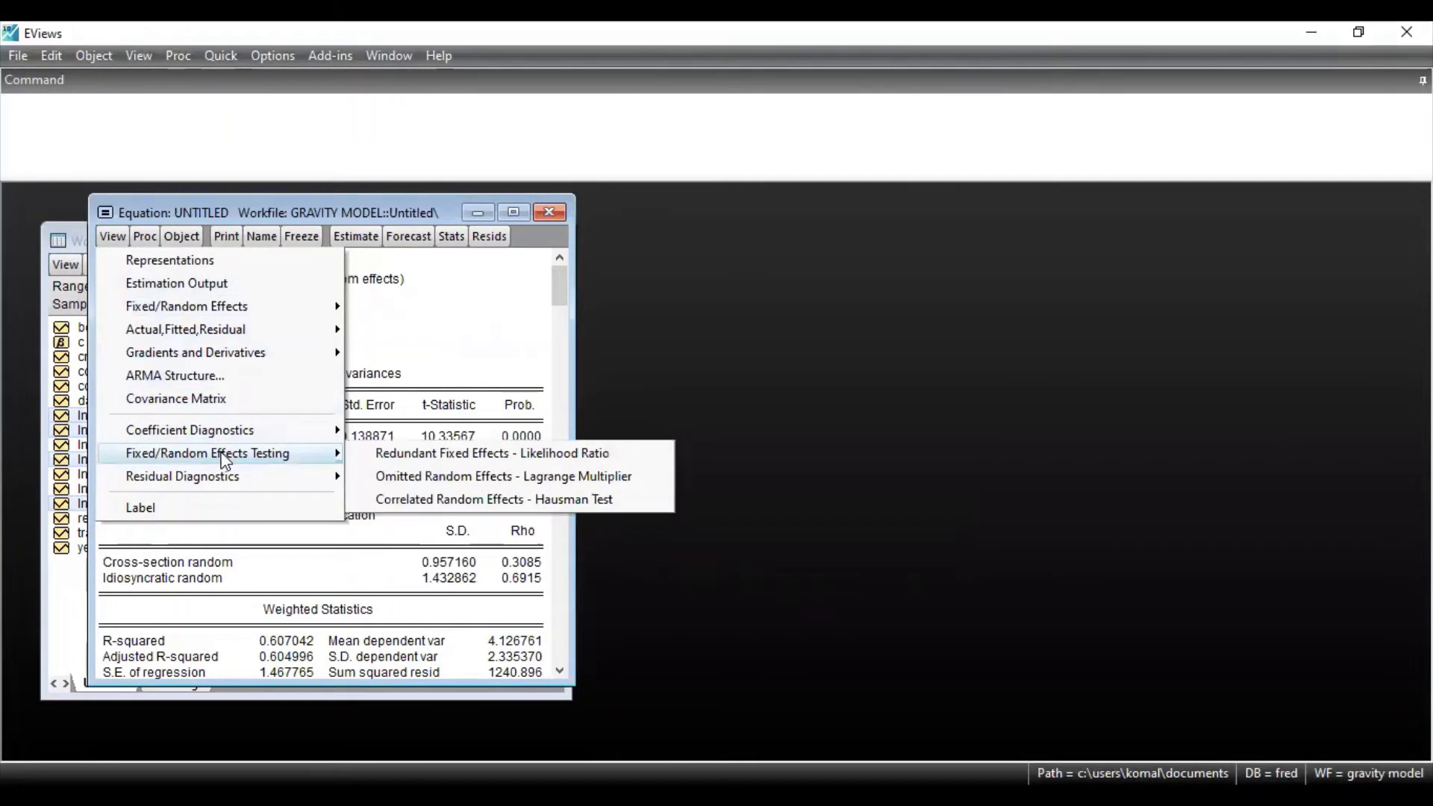
left_click(394, 500)
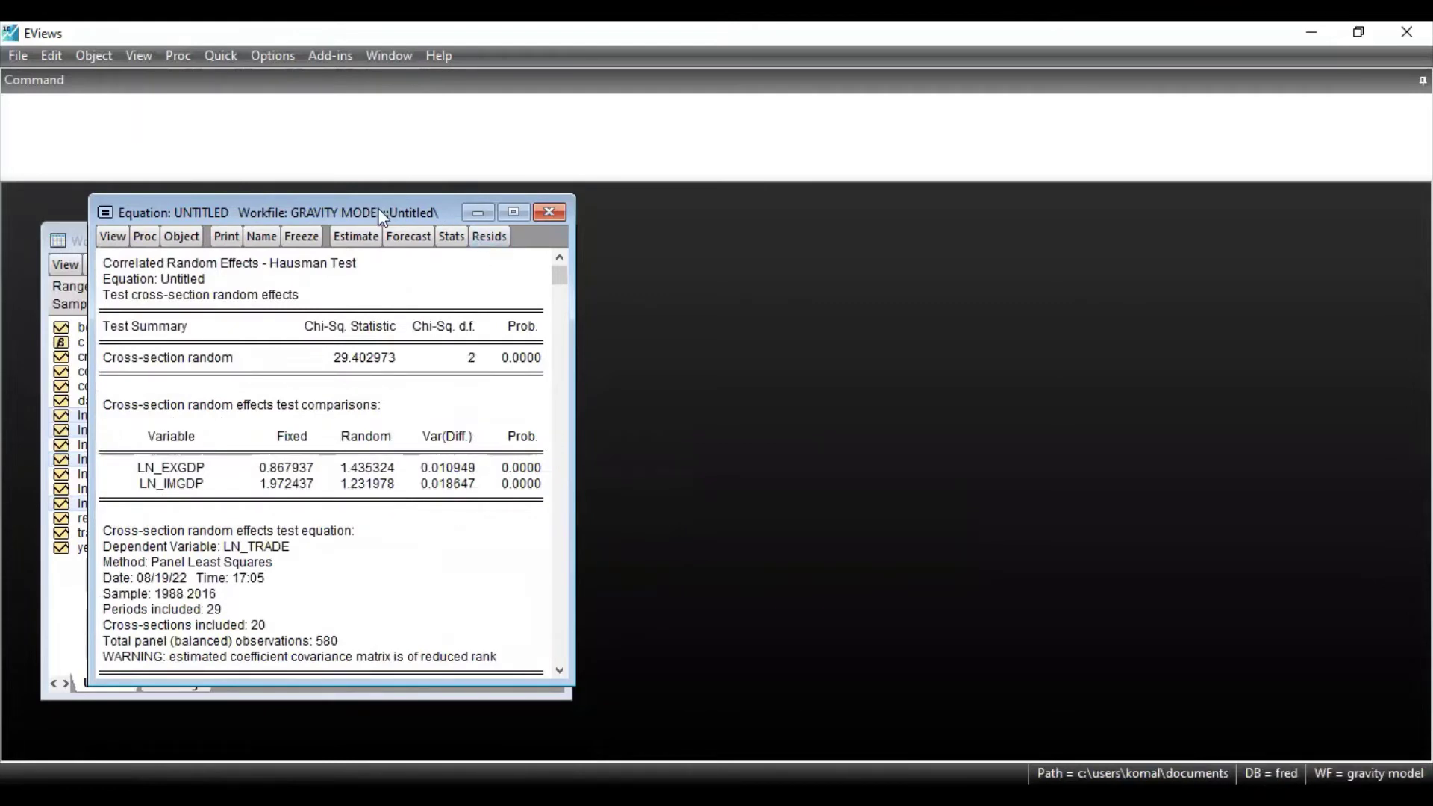
left_click_drag(376, 218, 363, 225)
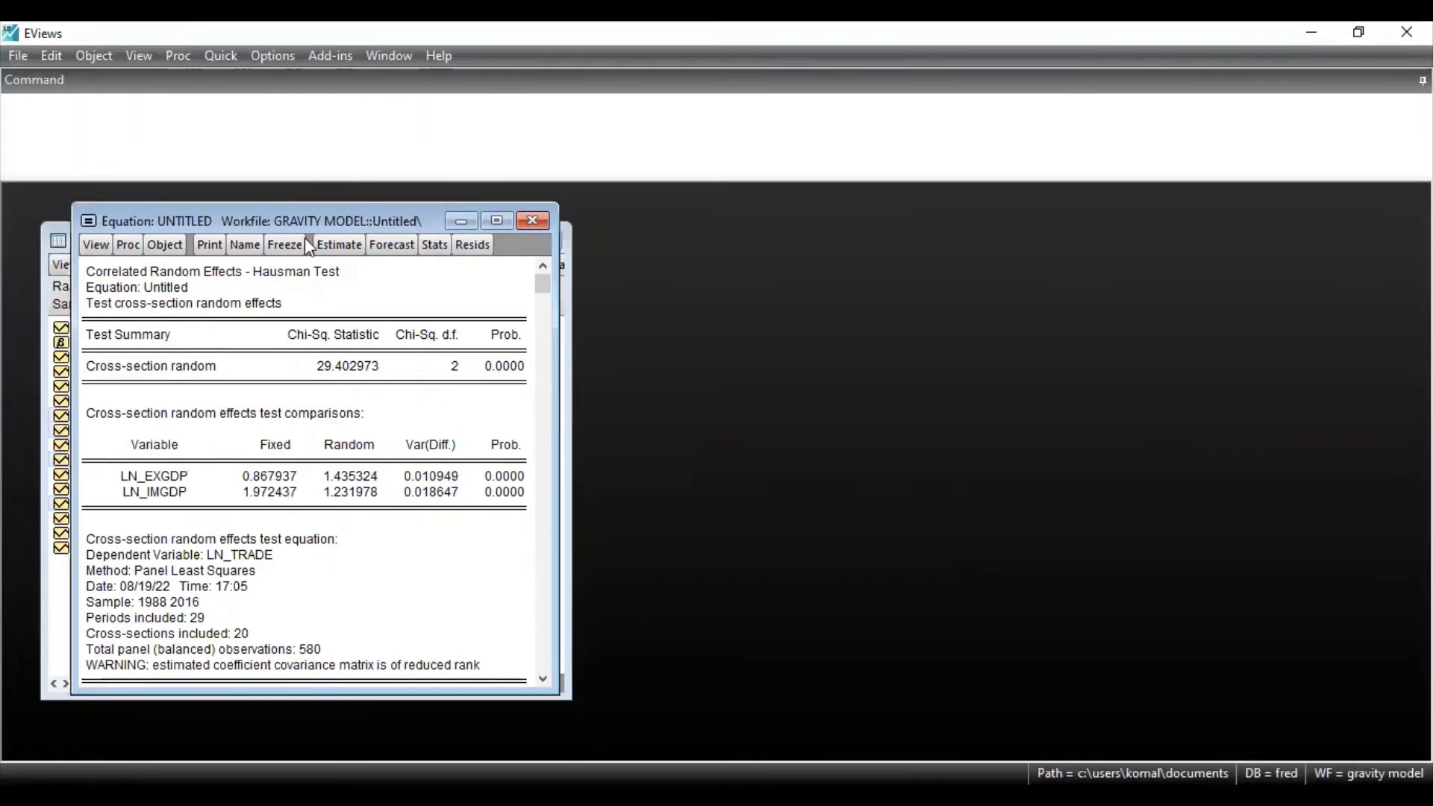
key("ctrl+s")
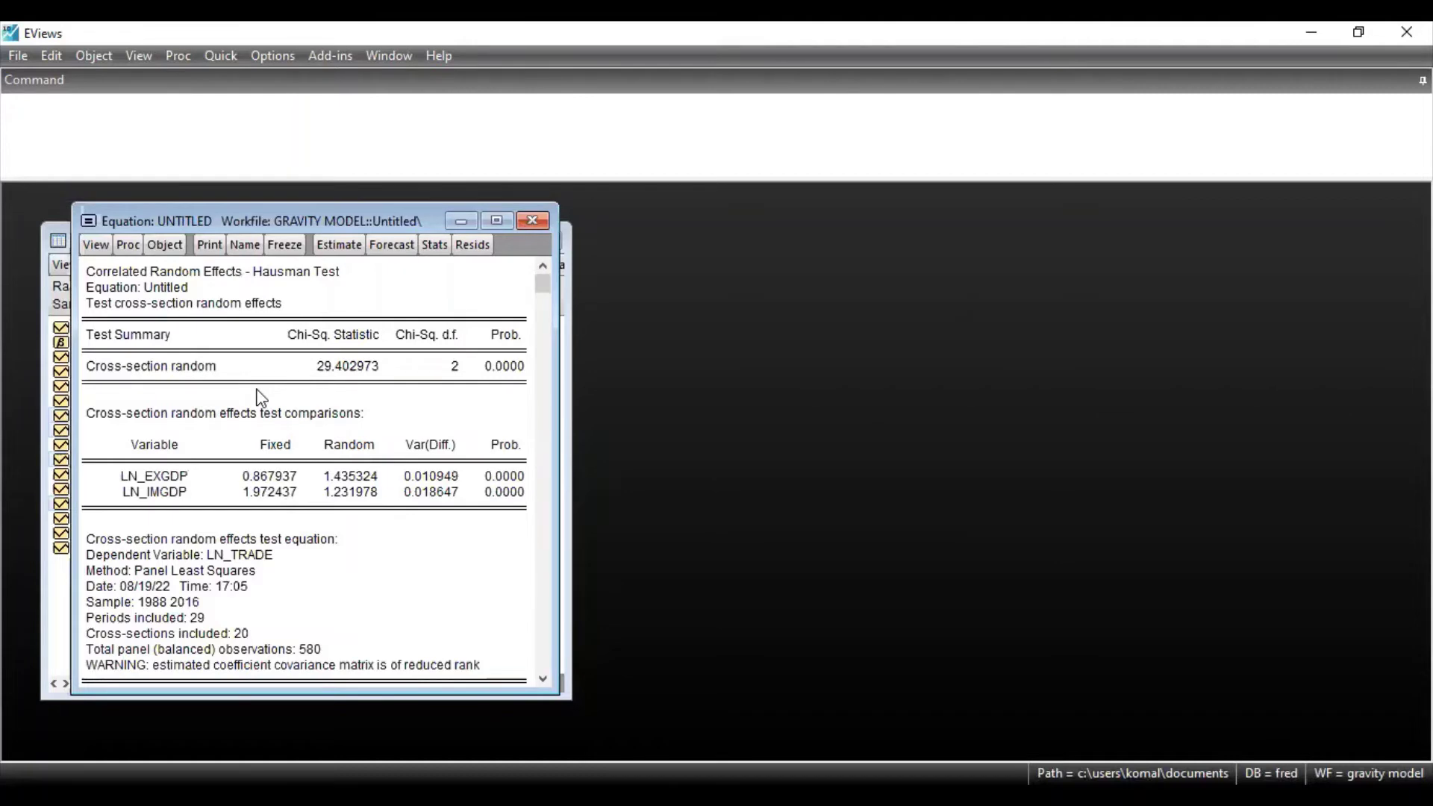
key("ctrl+s")
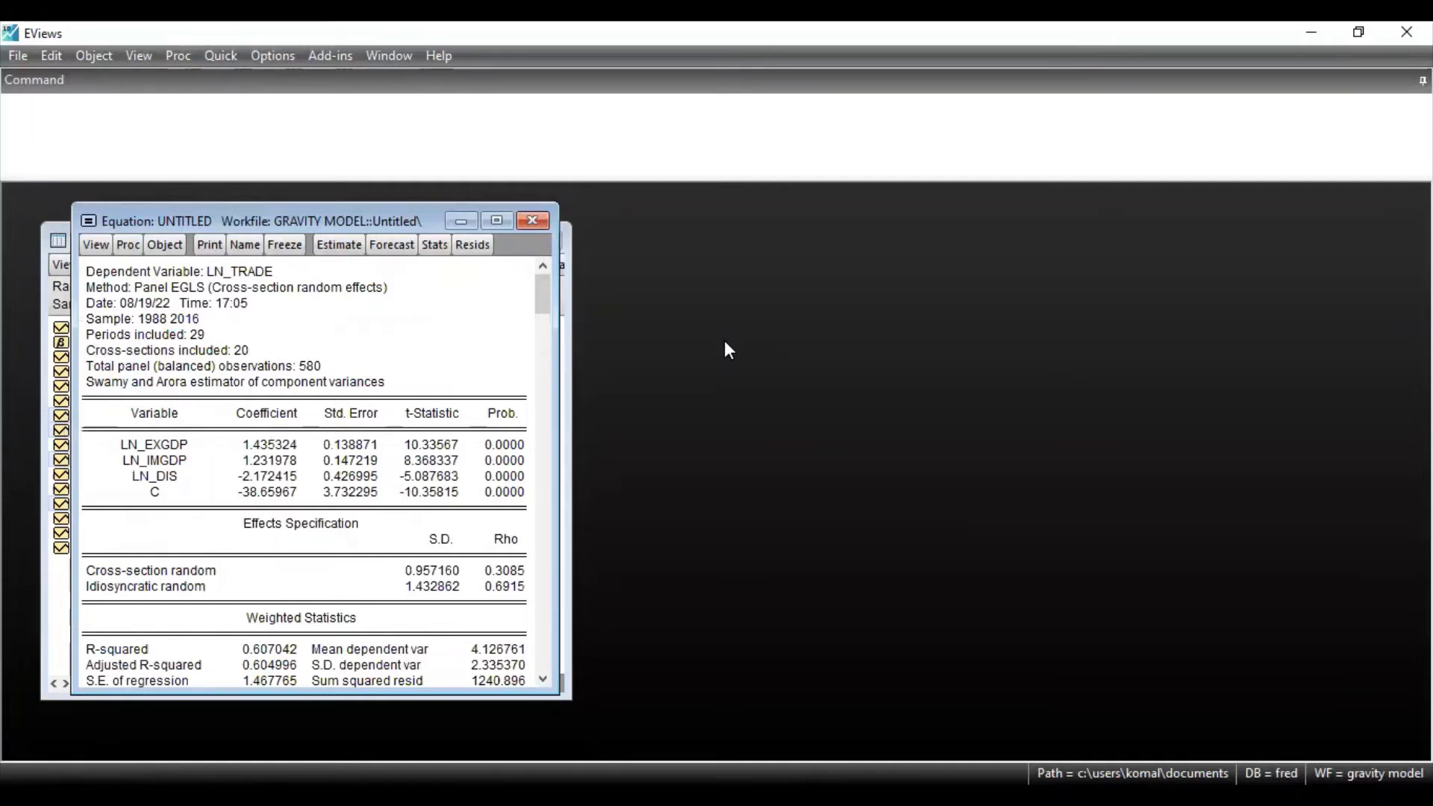
Reopen the equation's estimation settings and set the cross-section effects to Fixed.
left_click(351, 246)
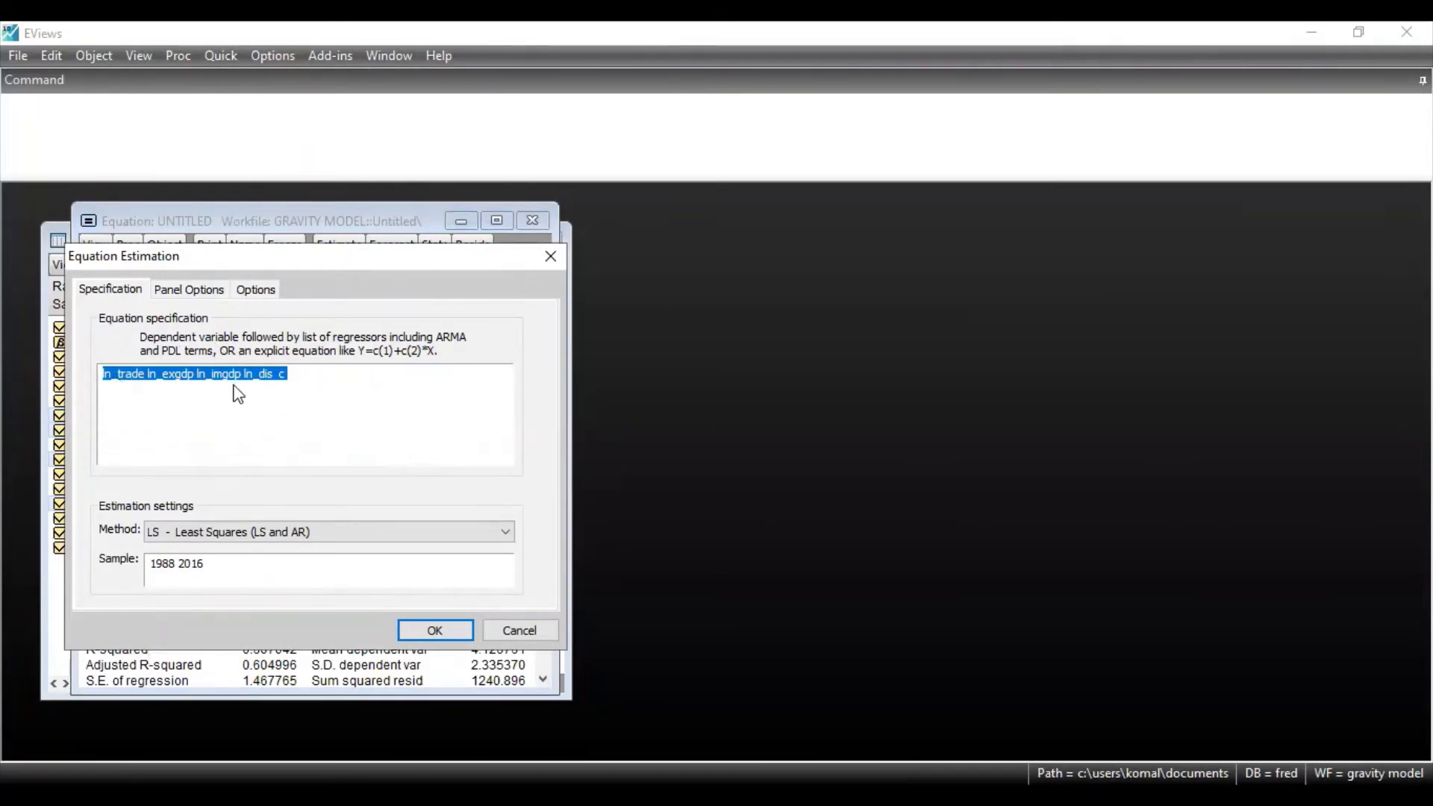
left_click(216, 294)
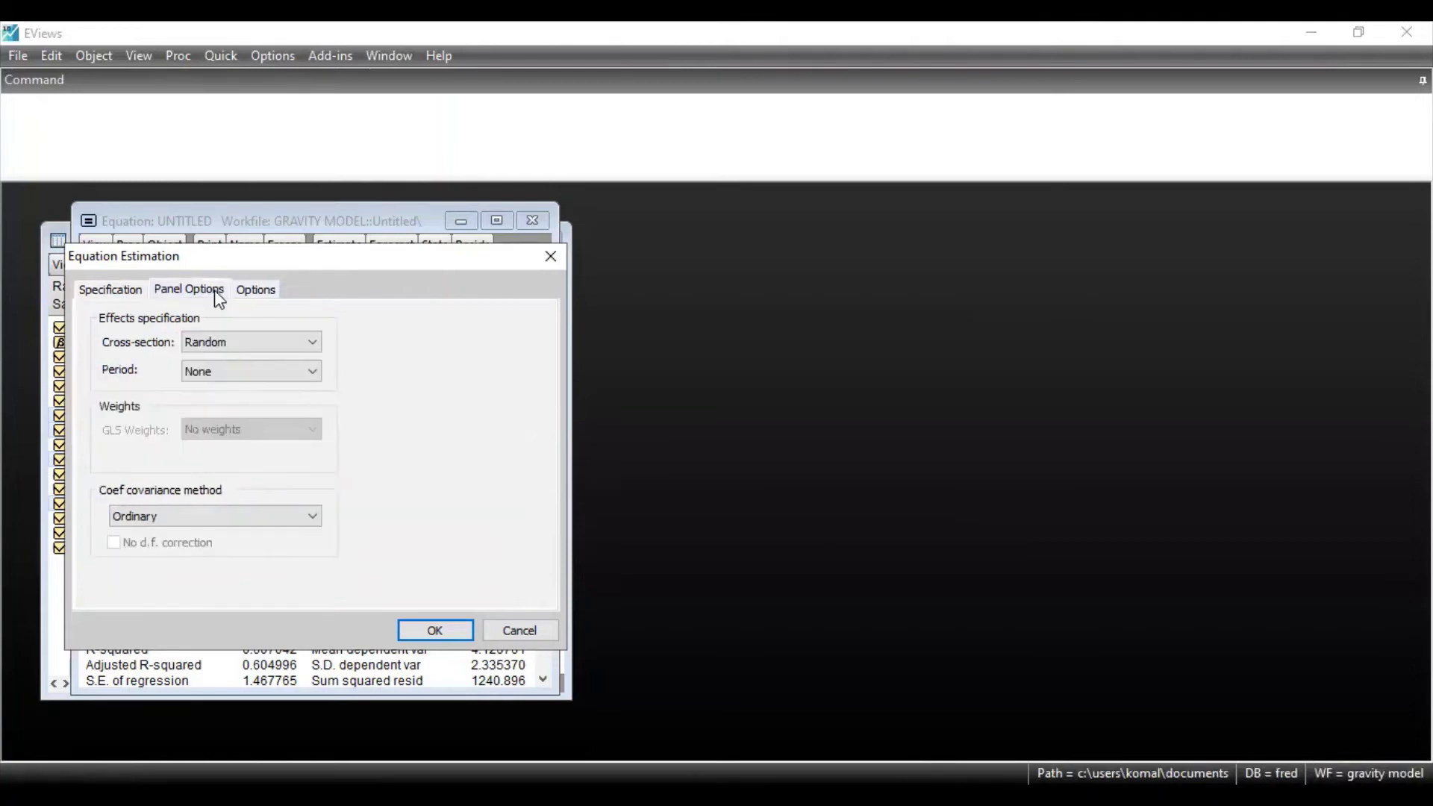
left_click(275, 349)
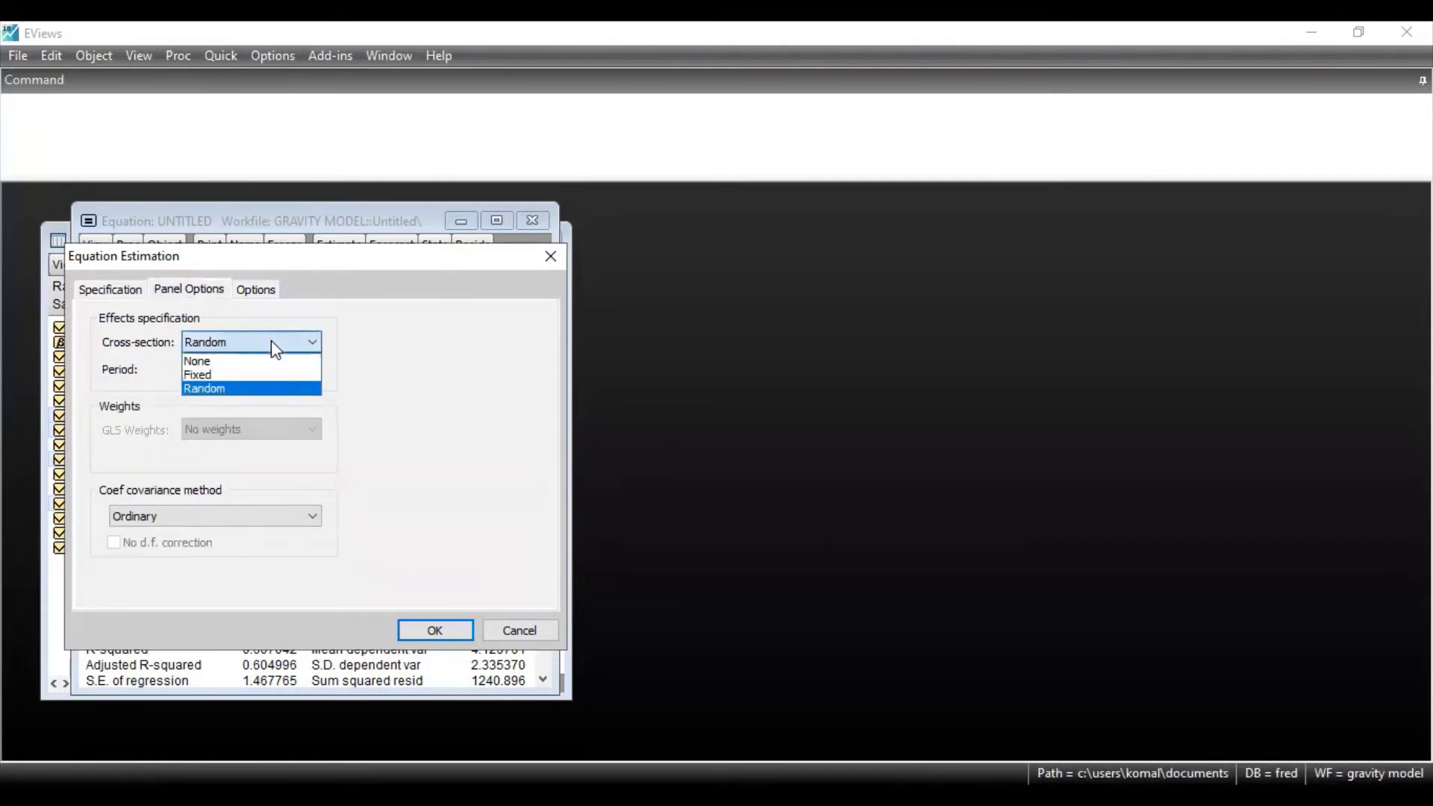
left_click(250, 375)
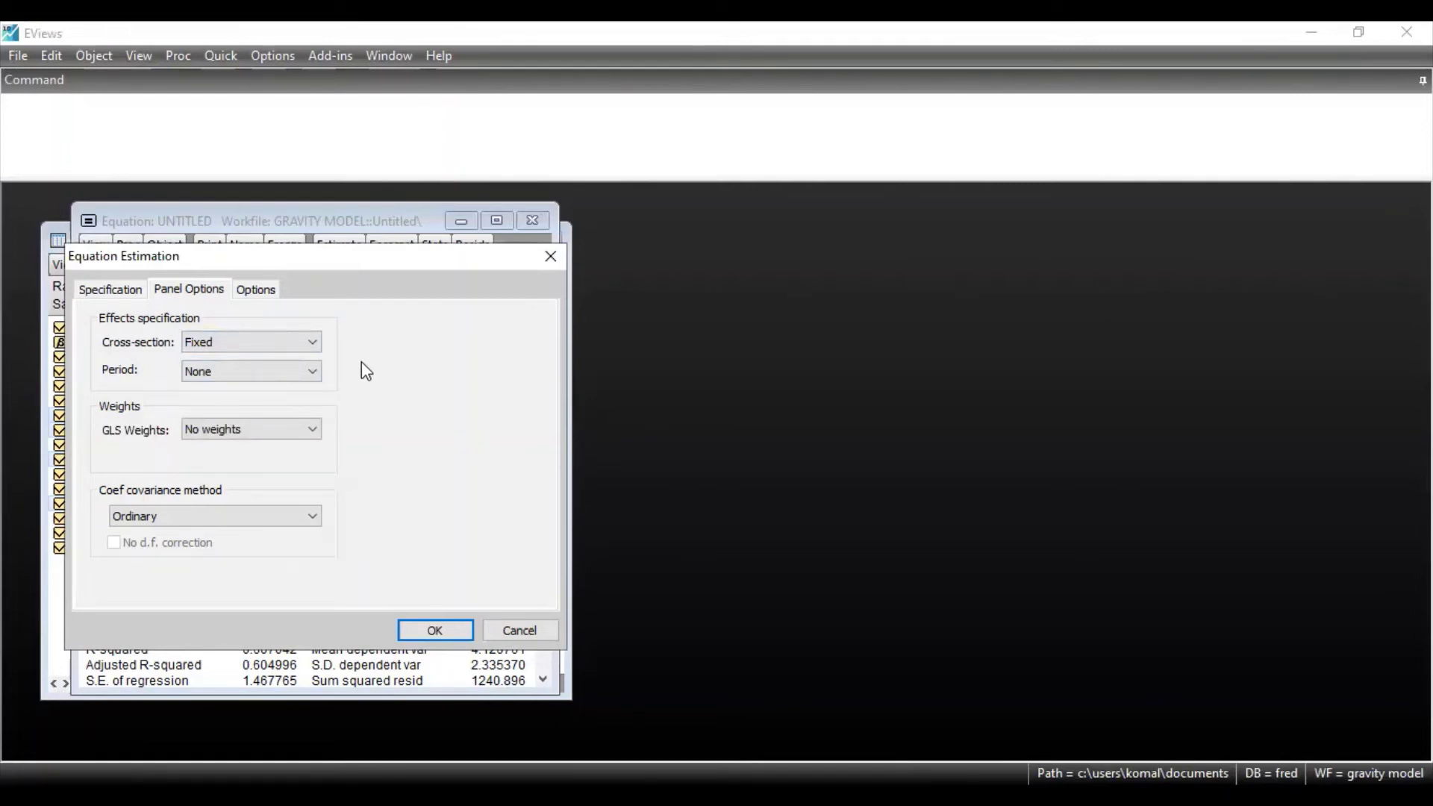
Set the cross-section effects to Random, re-estimate the equation and review its output.
left_click(312, 342)
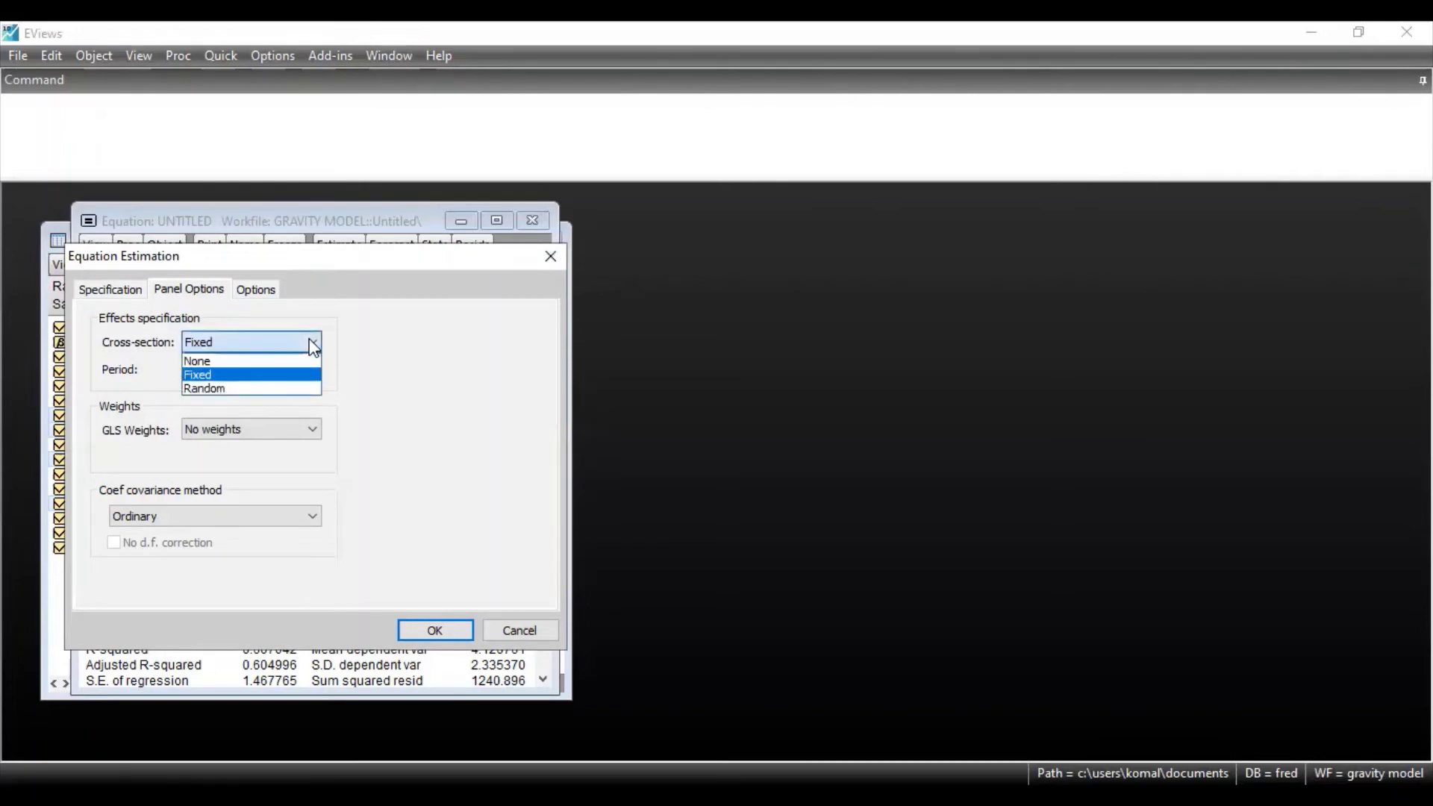
left_click(283, 389)
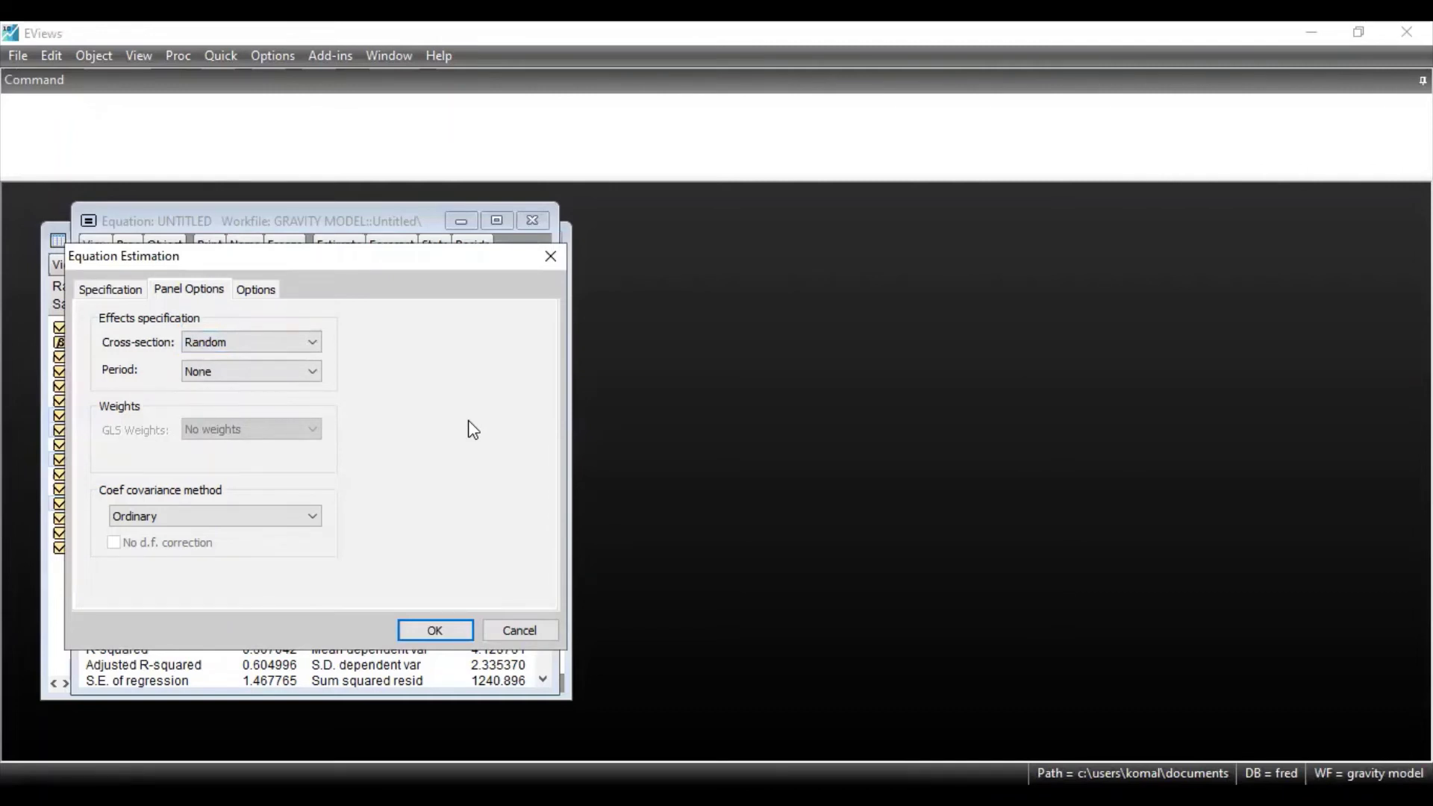
left_click(436, 632)
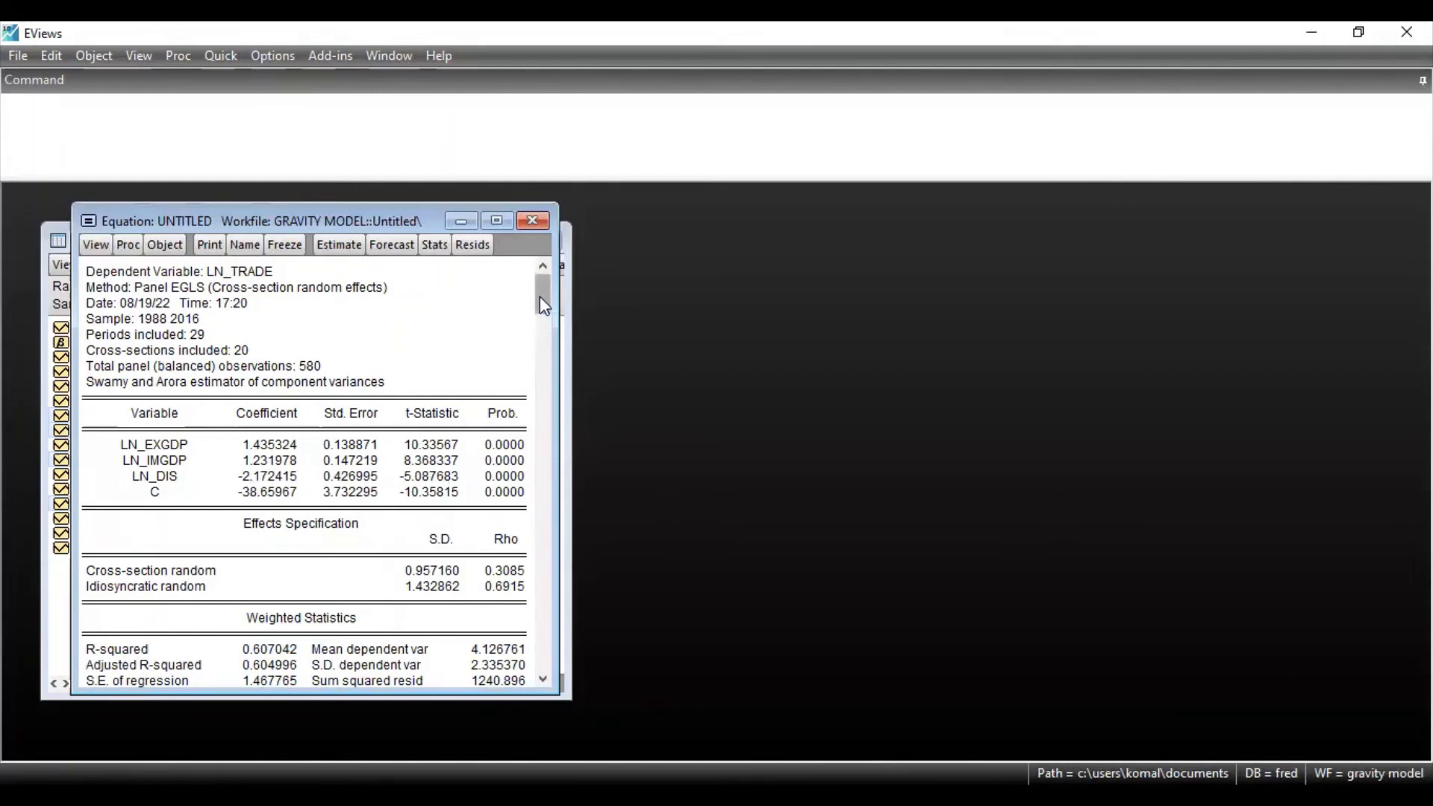
left_click_drag(540, 298, 548, 422)
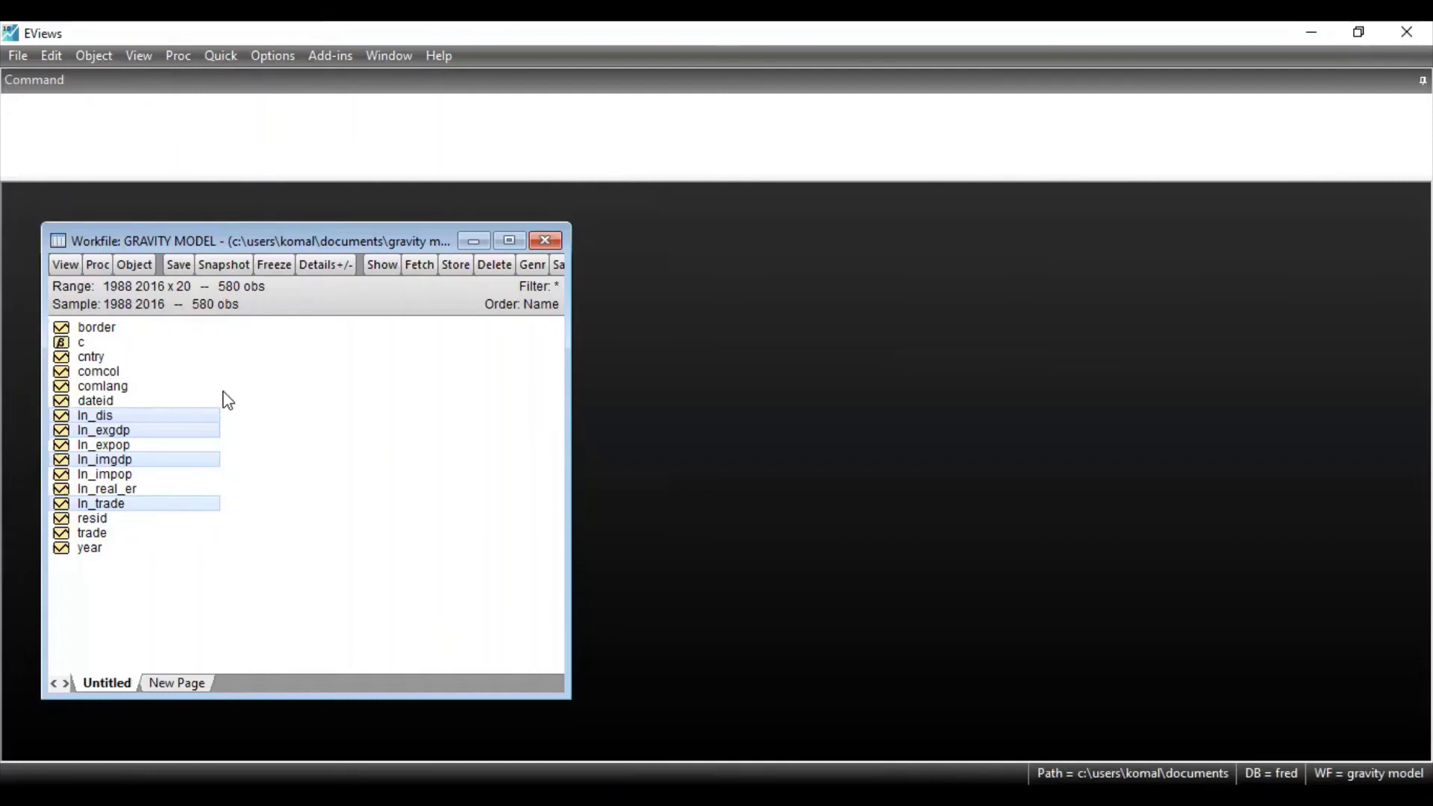
Add ln_impop, ln_expop, ln_real_er, comcol, comlang and border, in that order, to the selected series and open them all as an equation.
left_click(142, 480, "ctrl")
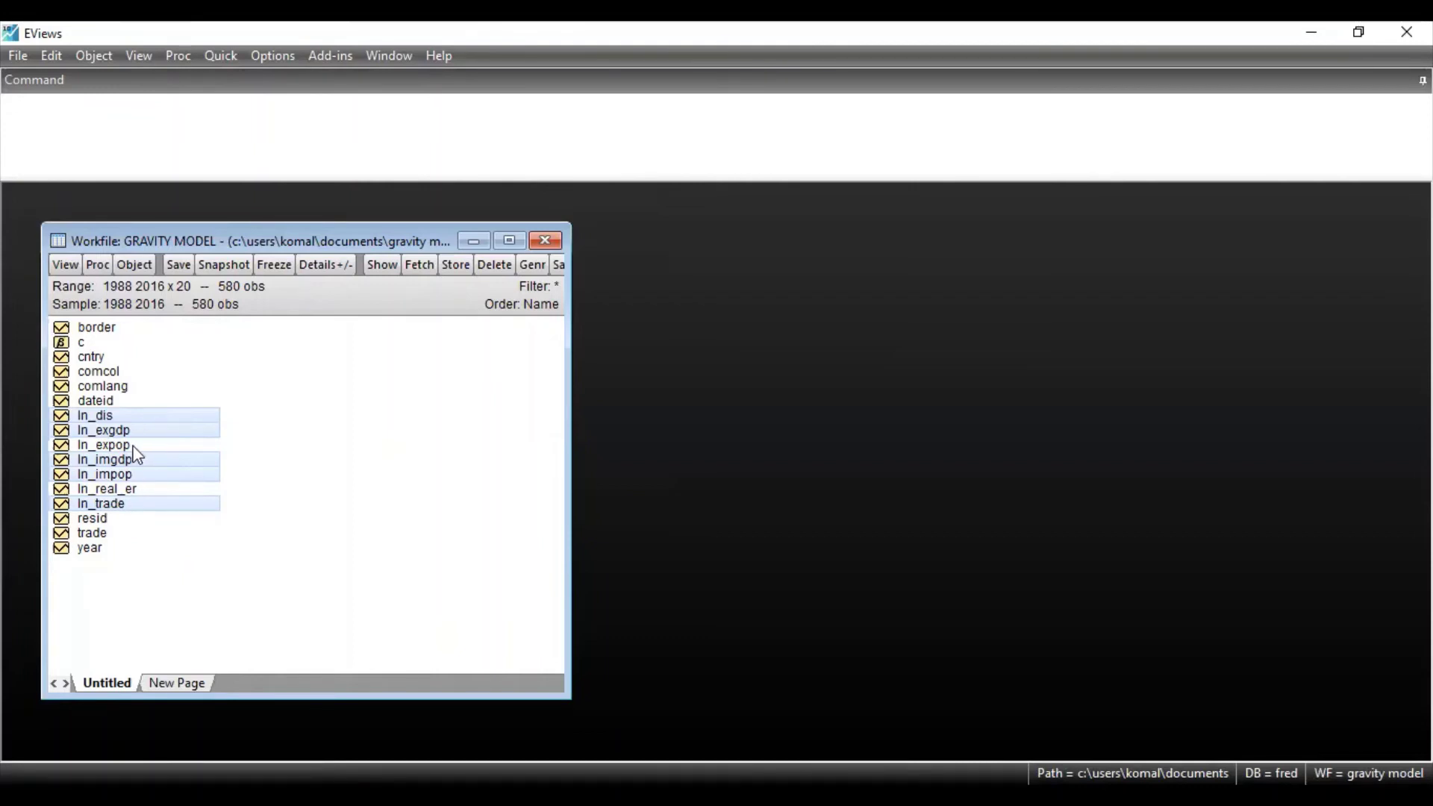
left_click(134, 446, "ctrl")
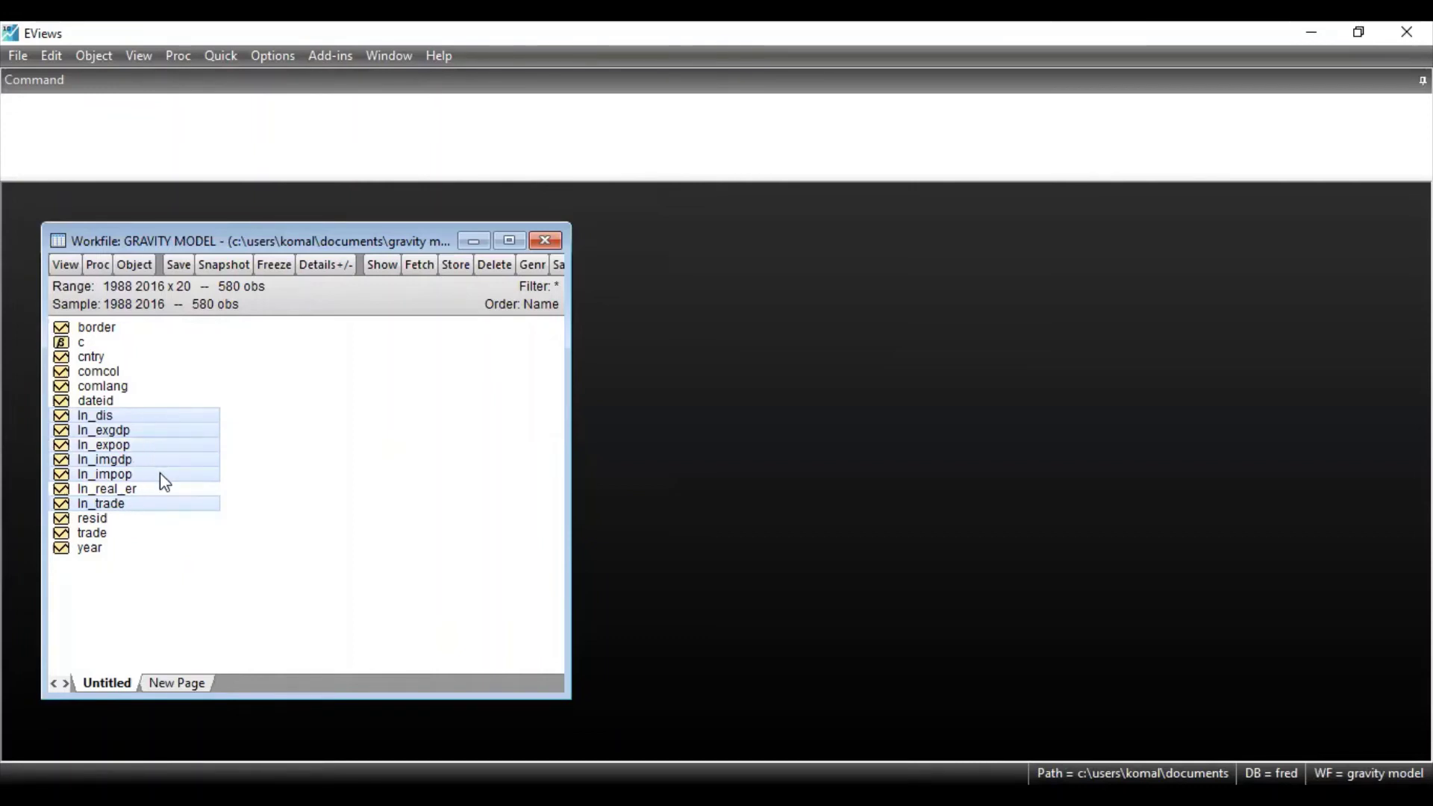
left_click(144, 490, "ctrl")
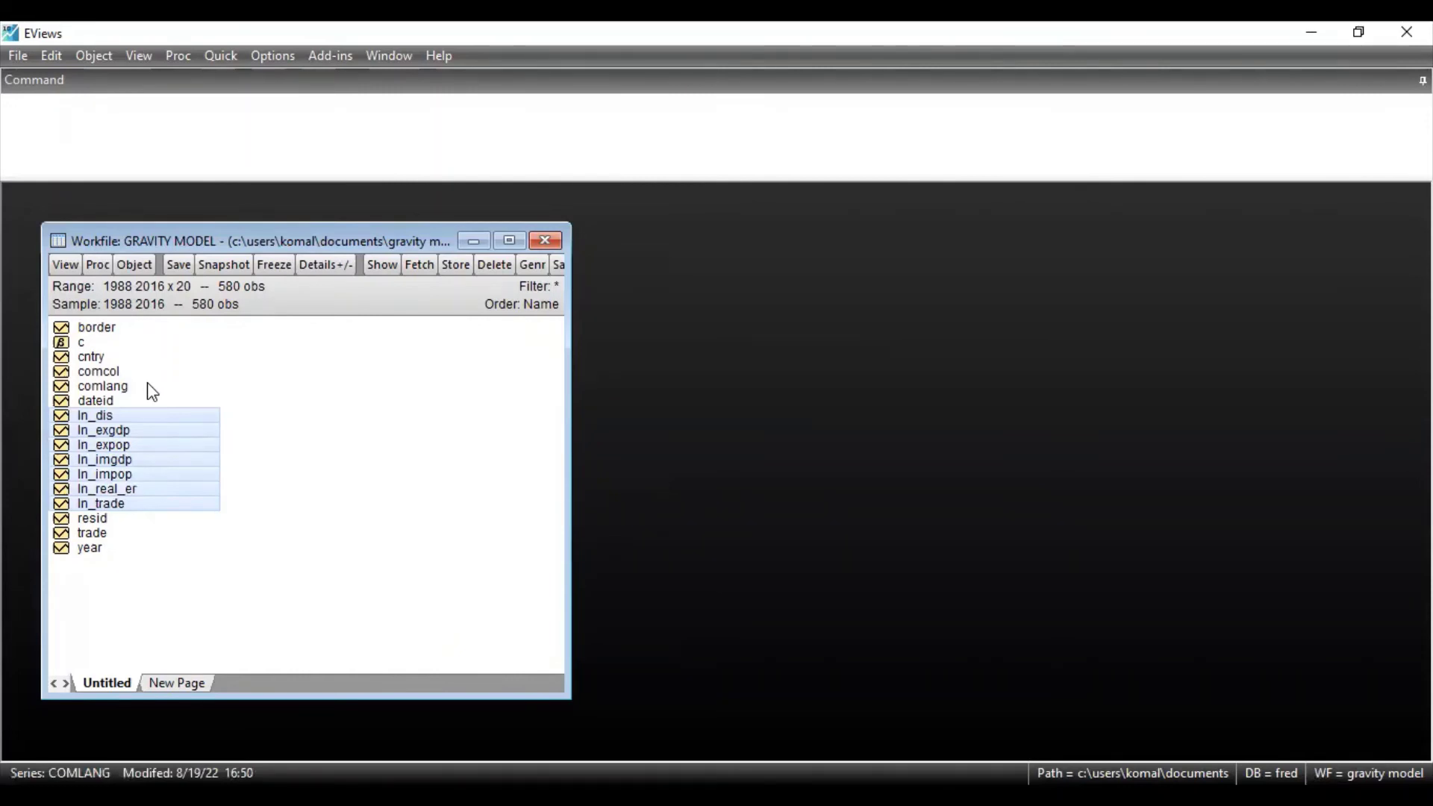
left_click(124, 378, "ctrl")
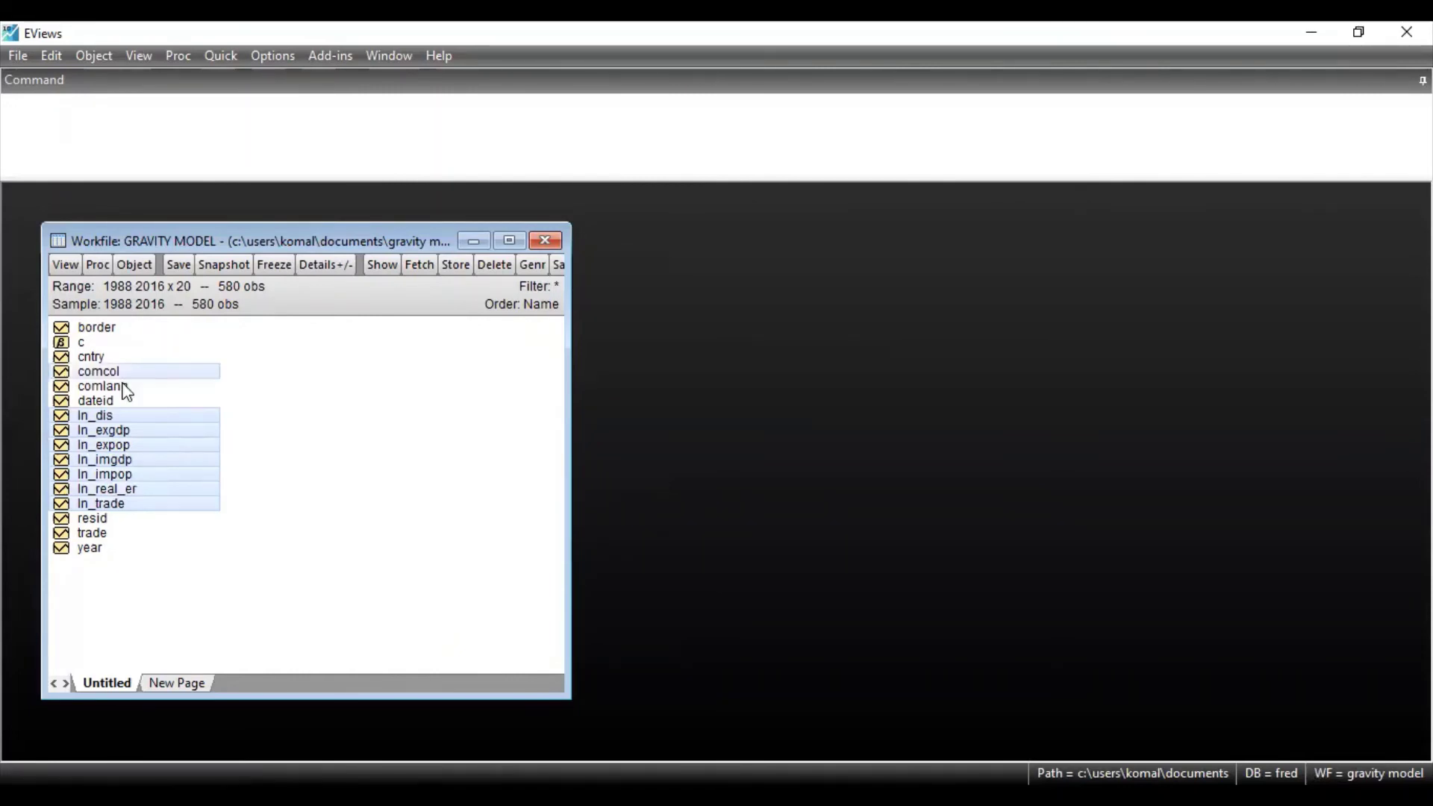
left_click(126, 386, "ctrl")
left_click(110, 328, "ctrl")
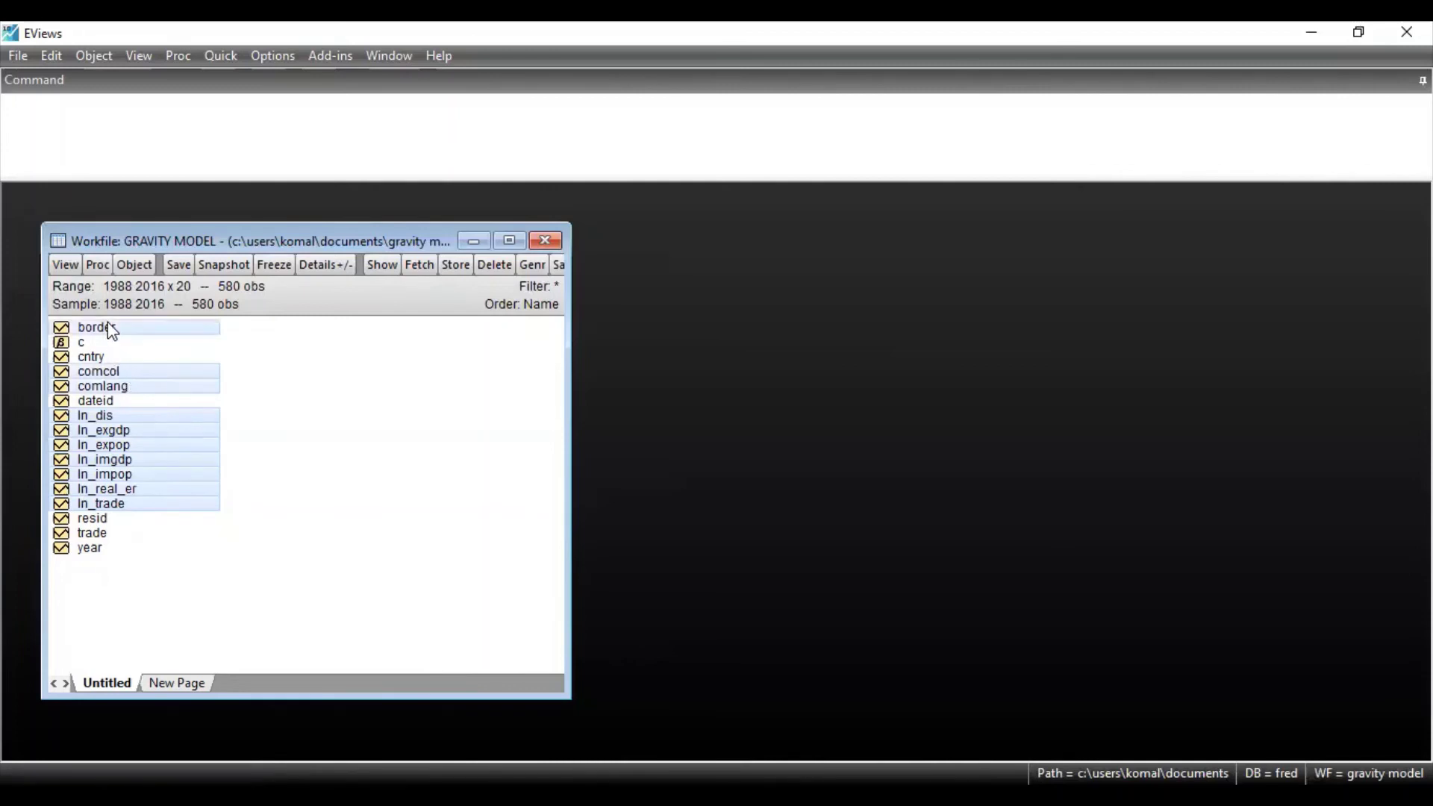
right_click(192, 475)
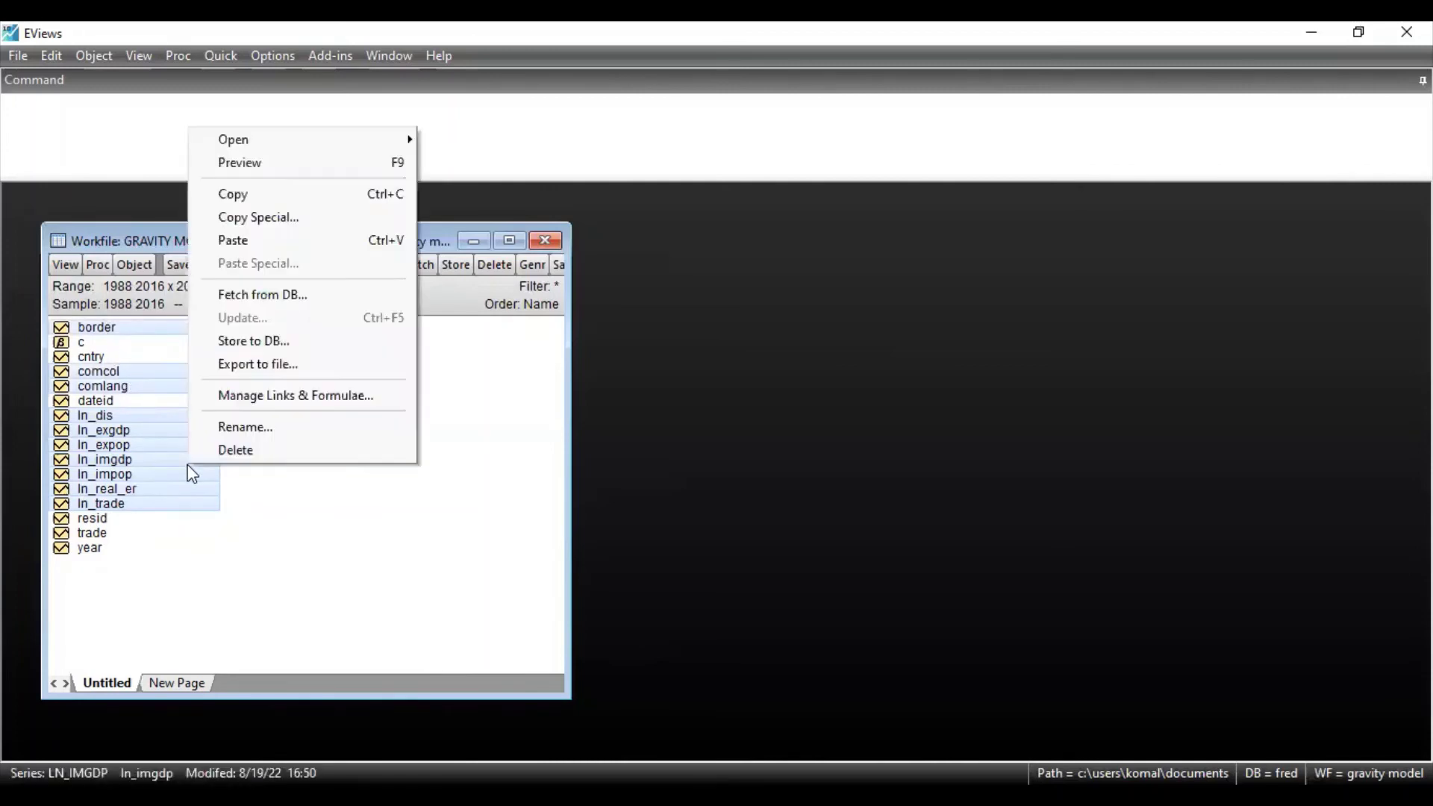
mouse_move(281, 150)
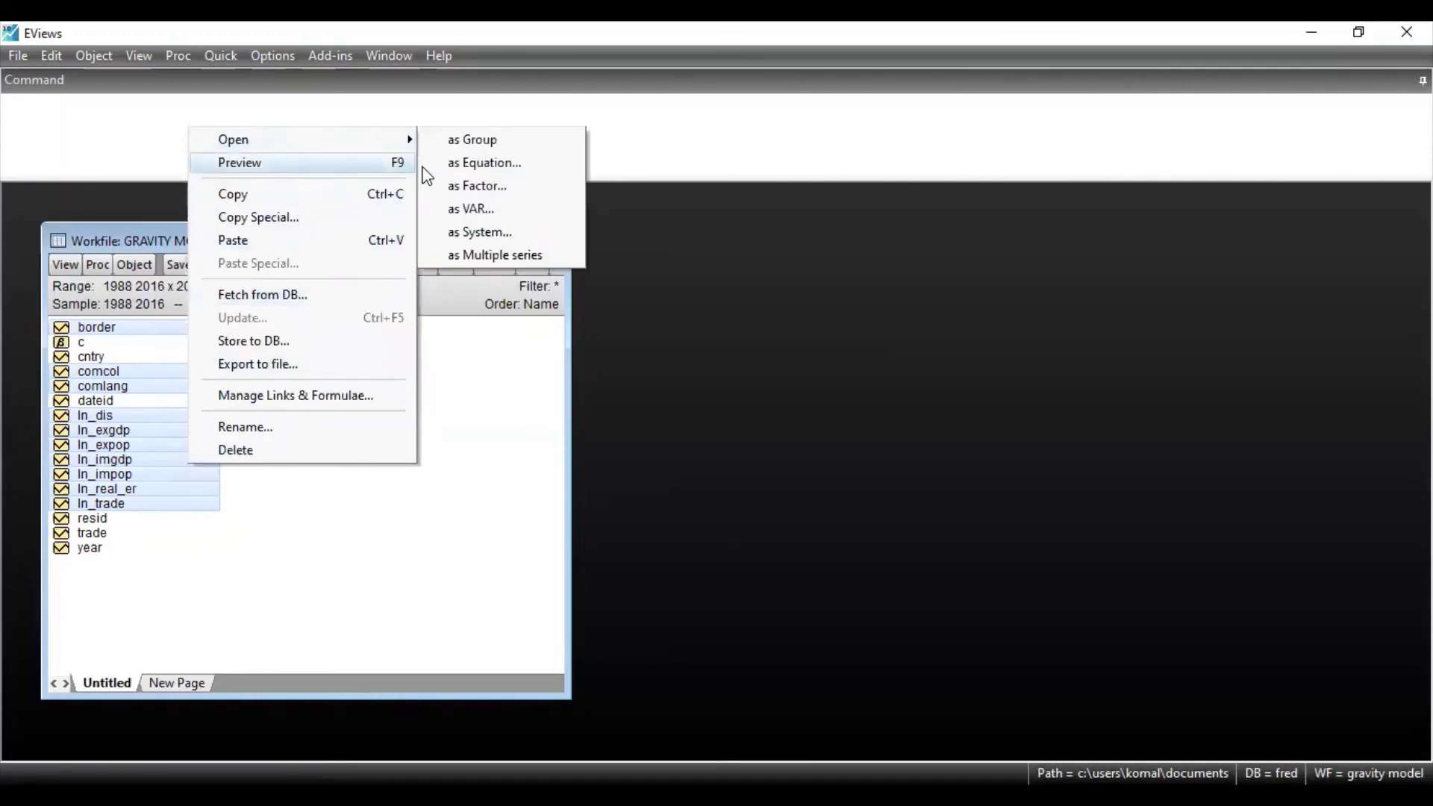
left_click(455, 165)
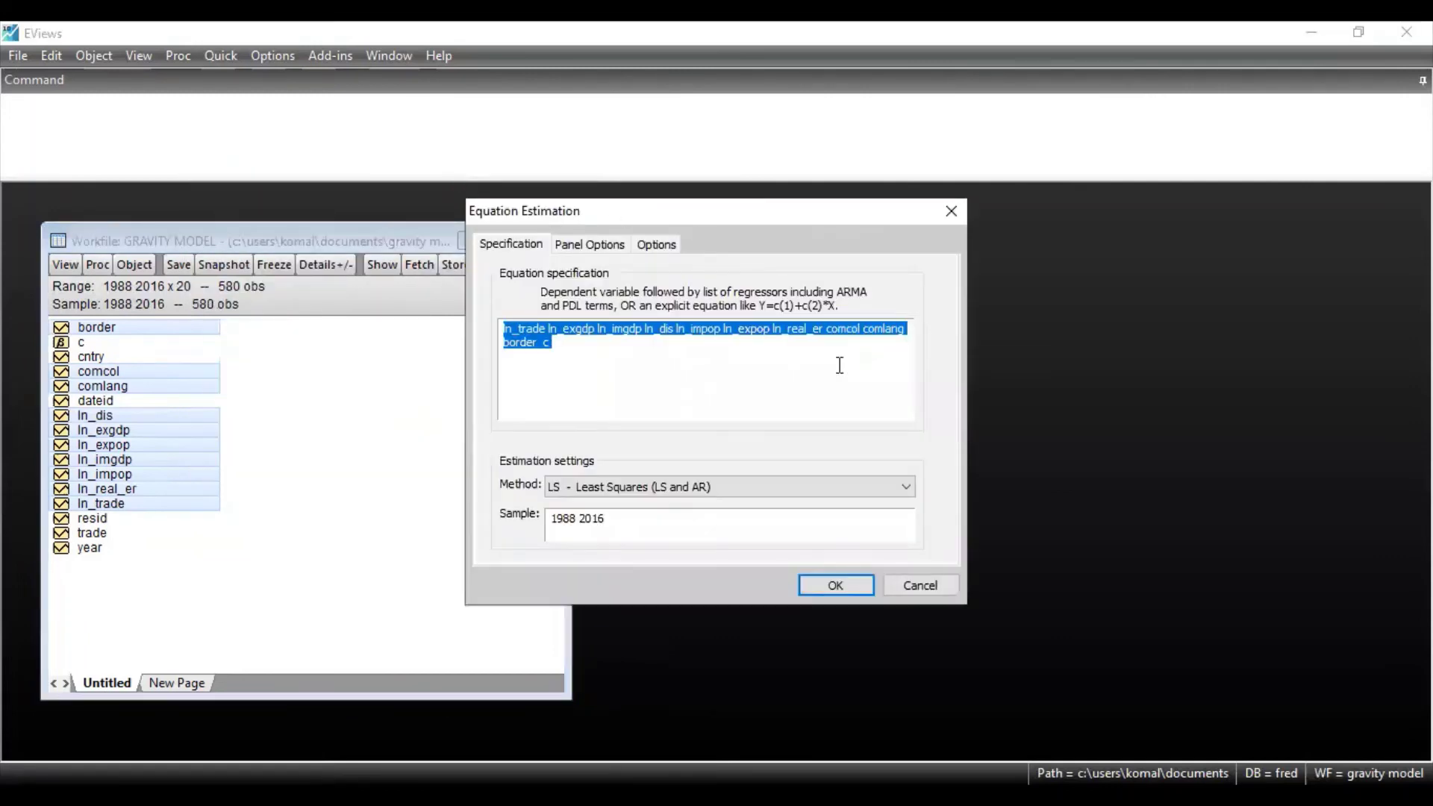
Estimate the extended ln_trade equation with all nine regressors and c, using cross-section random effects for the 1988 2016 sample.
left_click(558, 362)
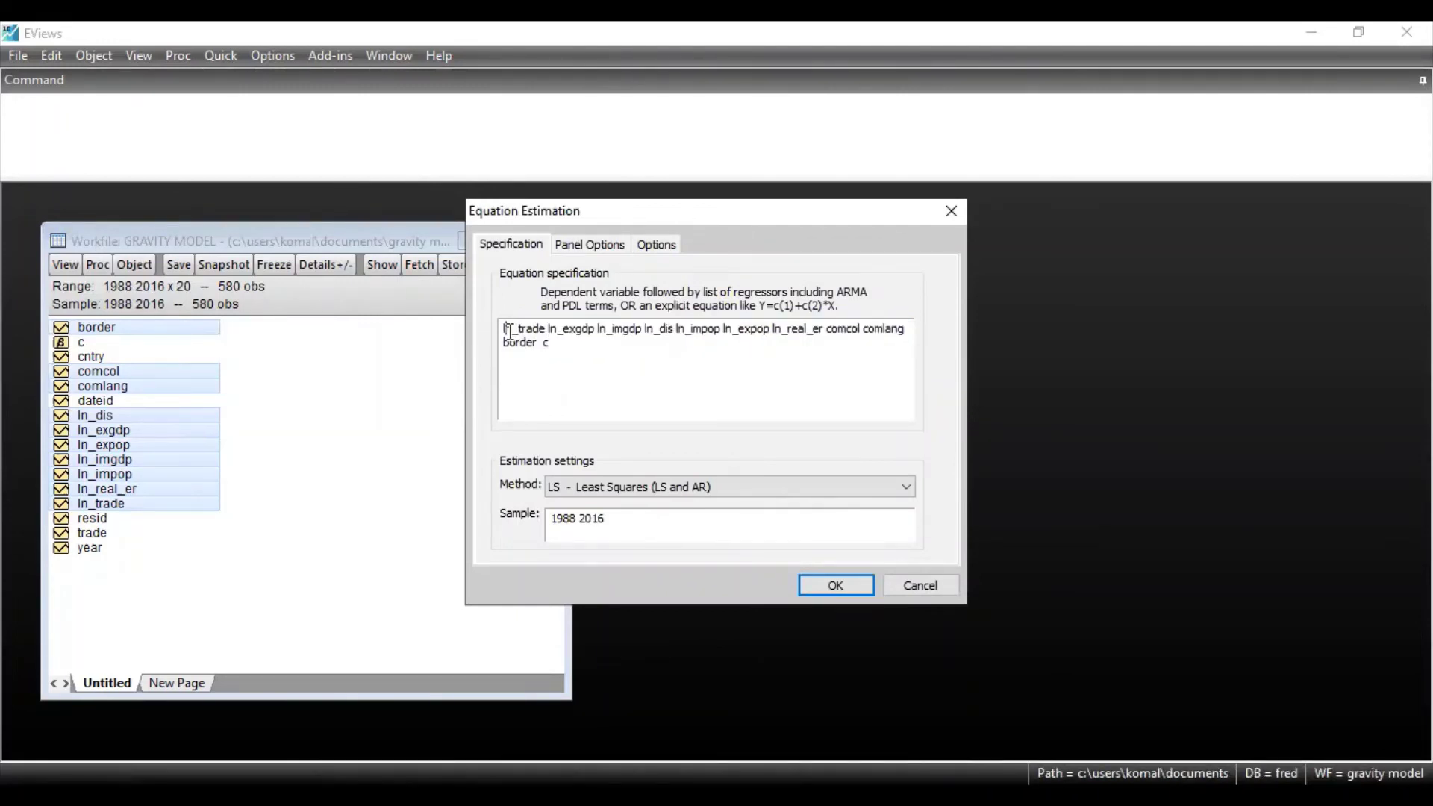
left_click_drag(505, 329, 553, 353)
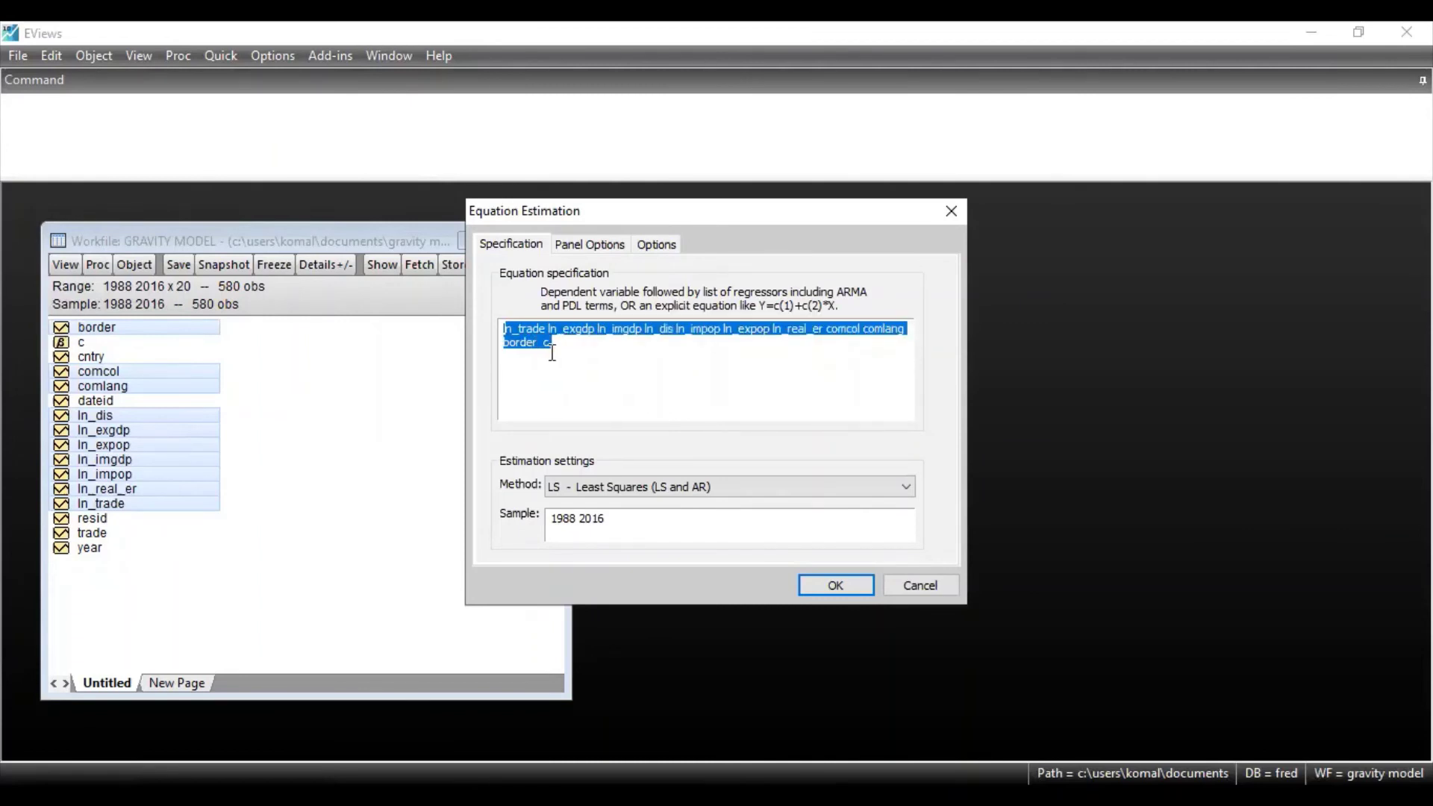
left_click(652, 371)
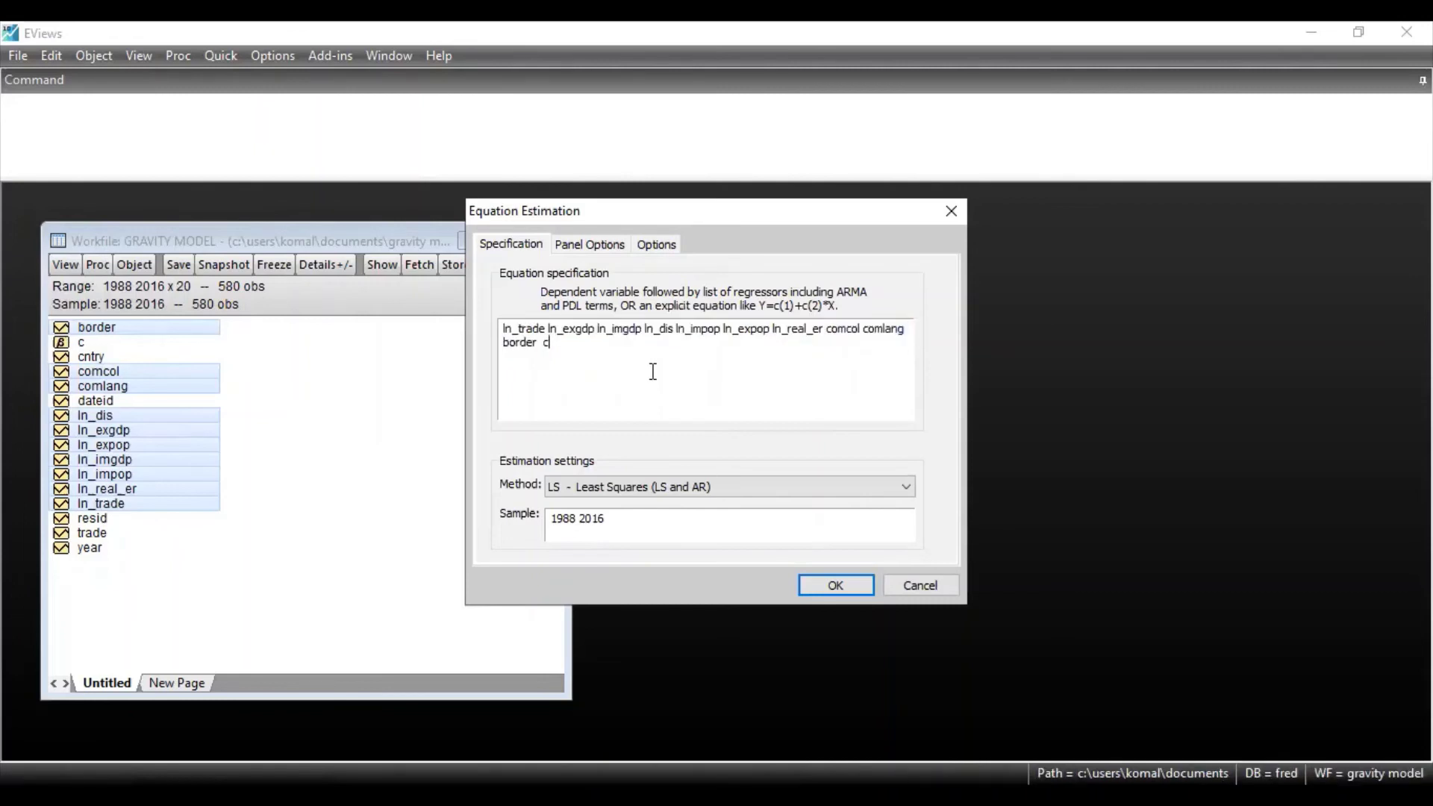
left_click(837, 586)
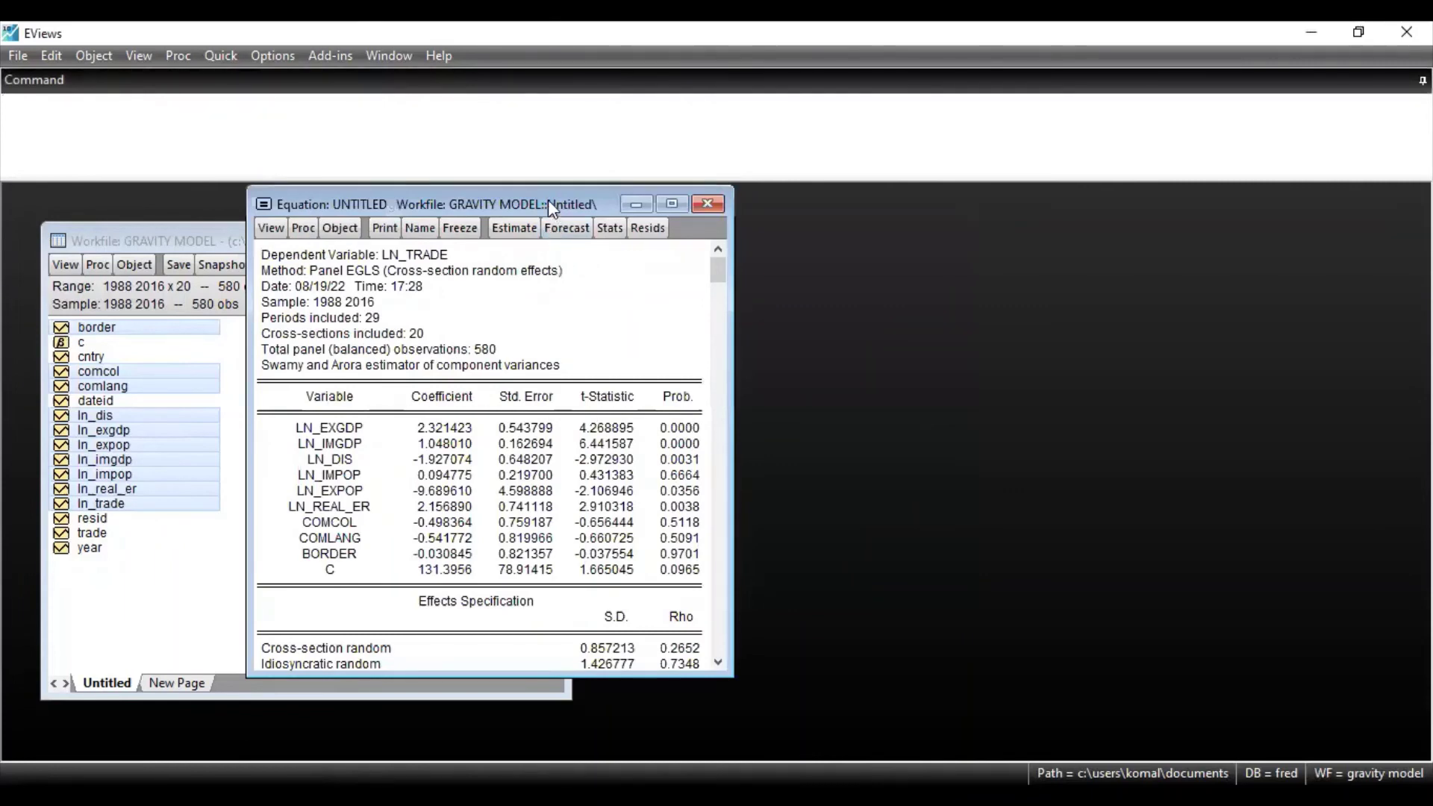
left_click_drag(548, 200, 426, 210)
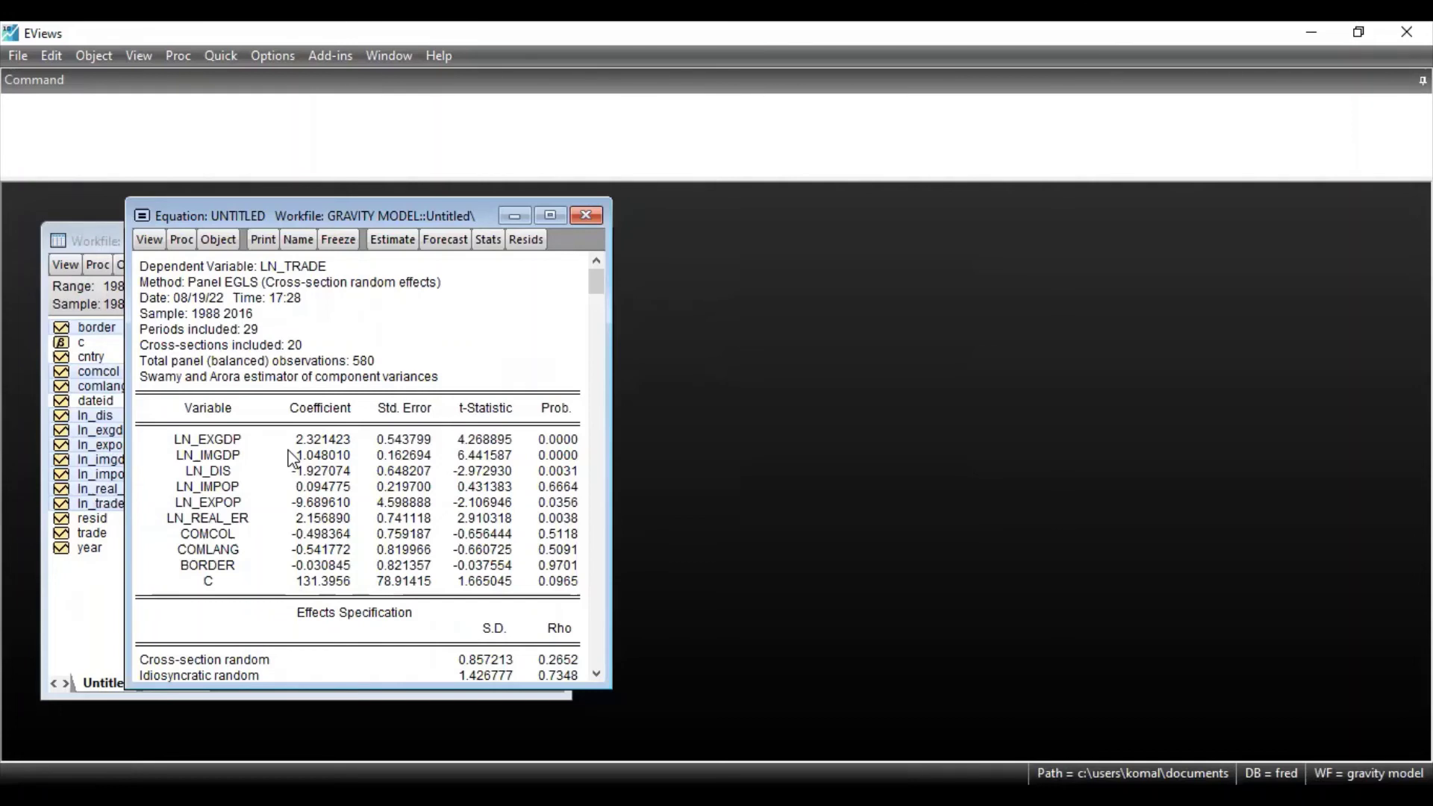
key("ctrl+s")
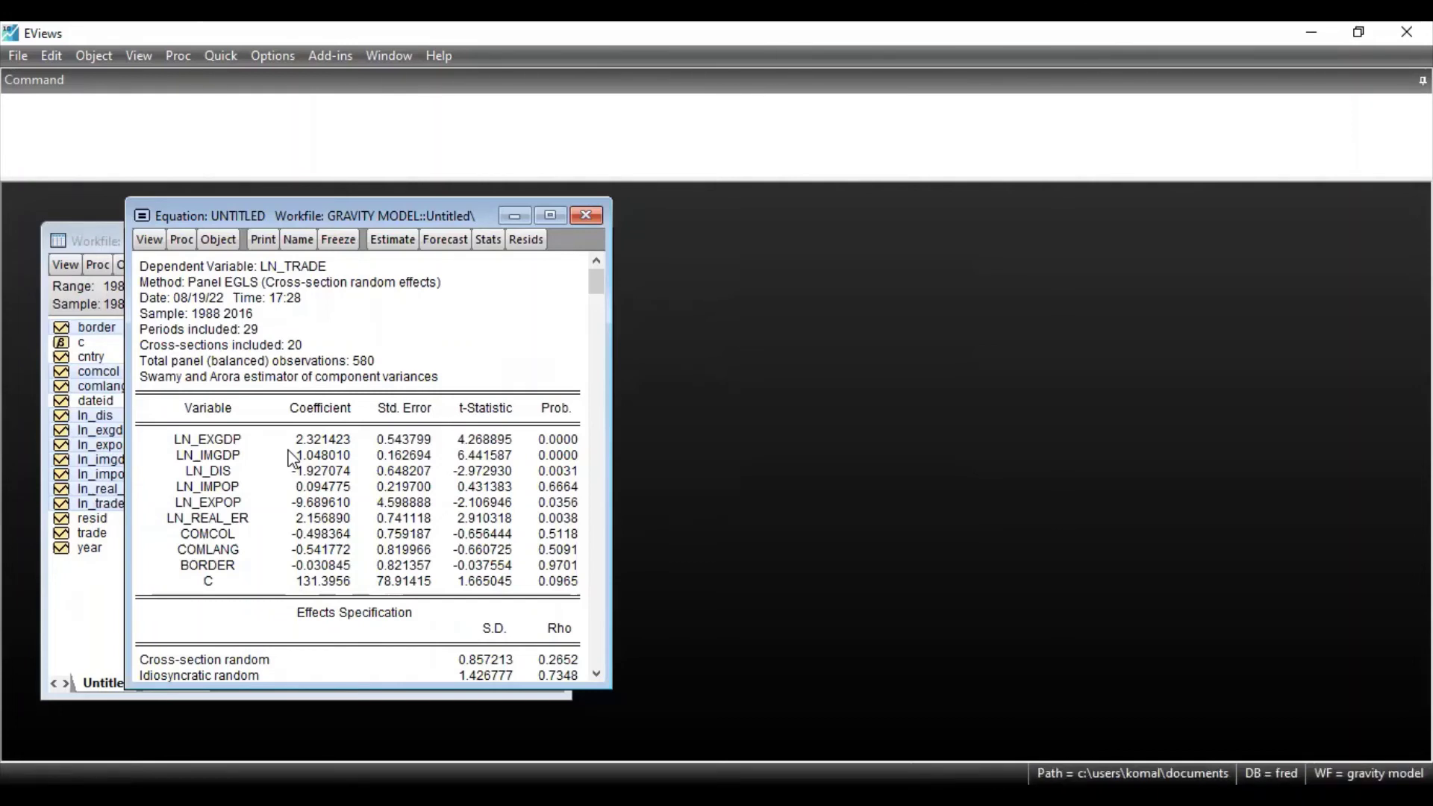